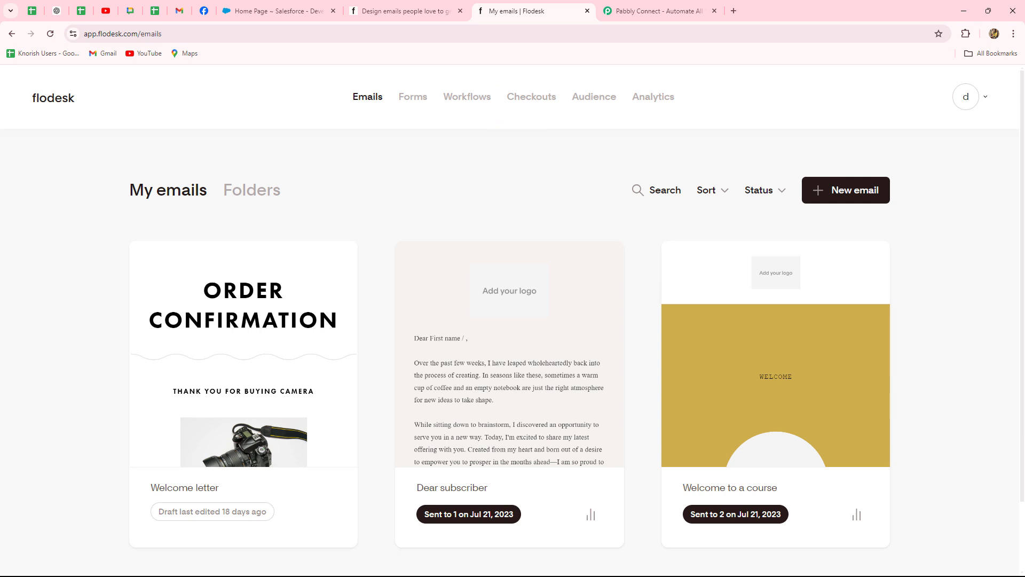
# Flip between the Flodesk sign-up page, Flodesk emails dashboard and Salesforce Setup home tabs.
pyautogui.click(441, 8)
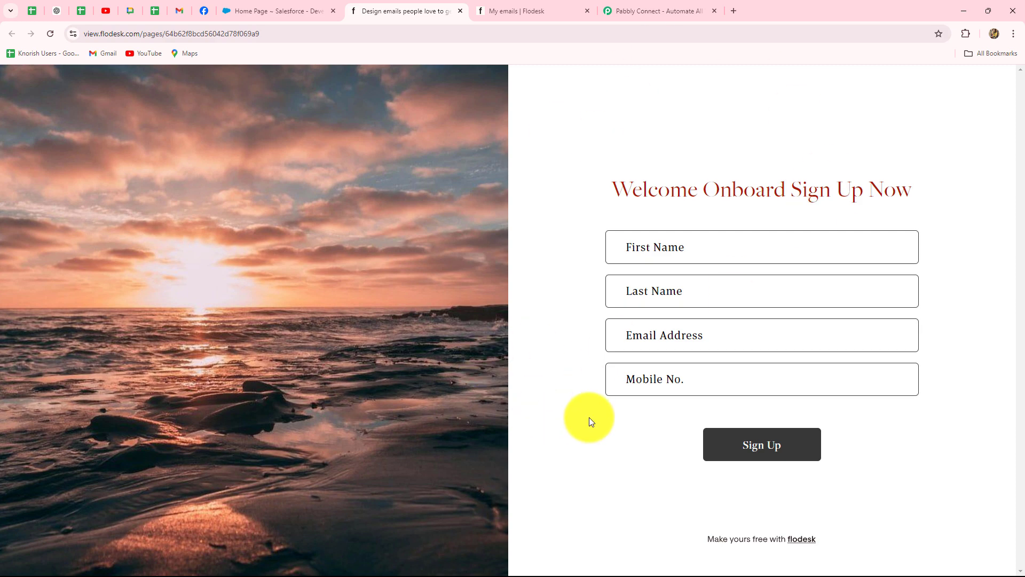
pyautogui.click(503, 9)
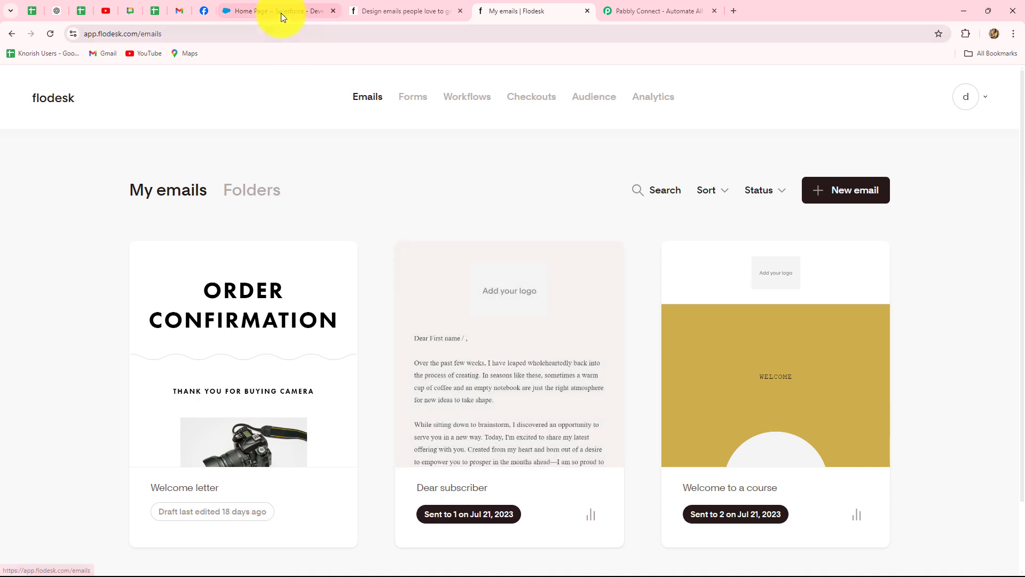
pyautogui.click(280, 9)
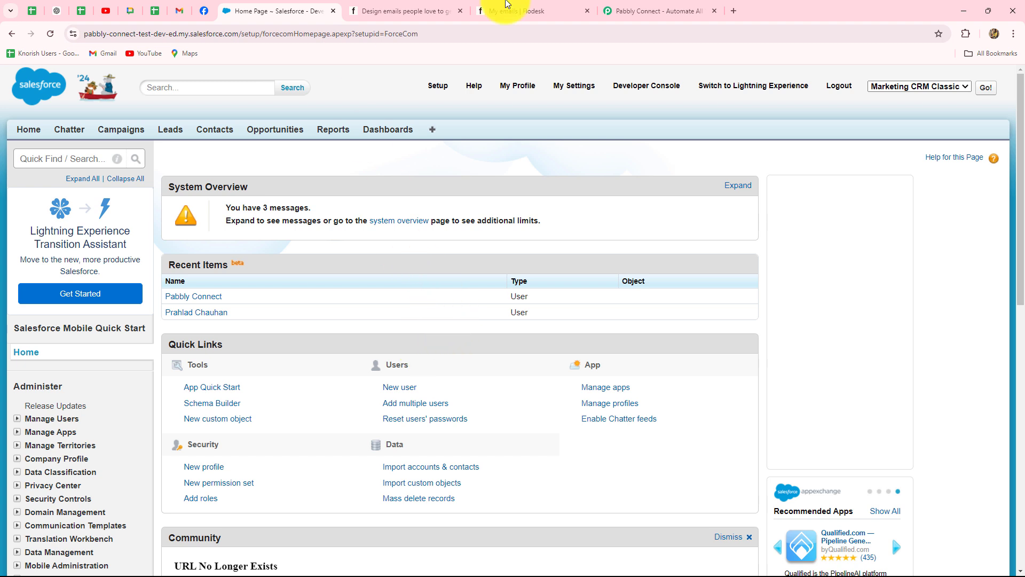
pyautogui.moveTo(515, 11)
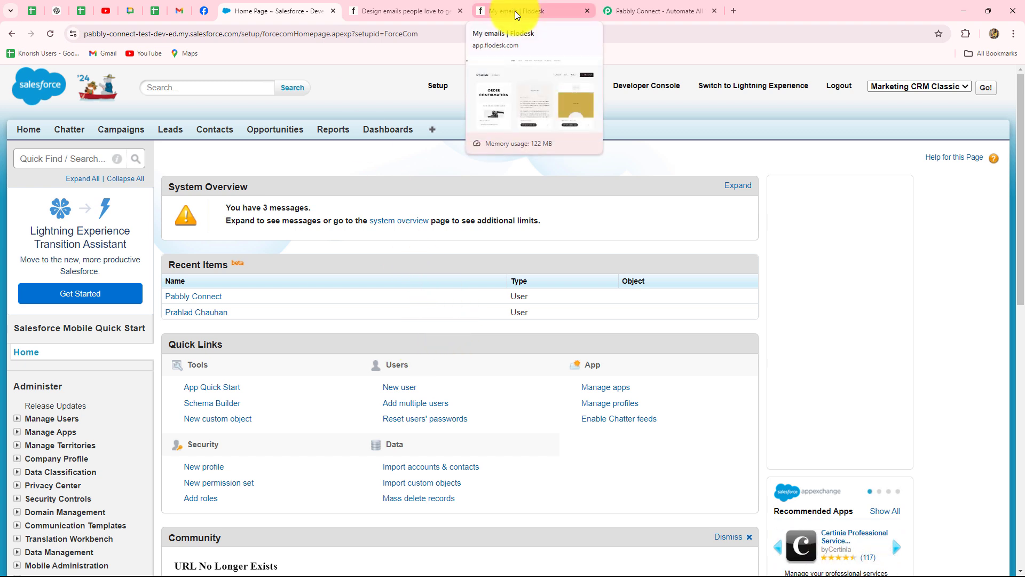
pyautogui.click(515, 11)
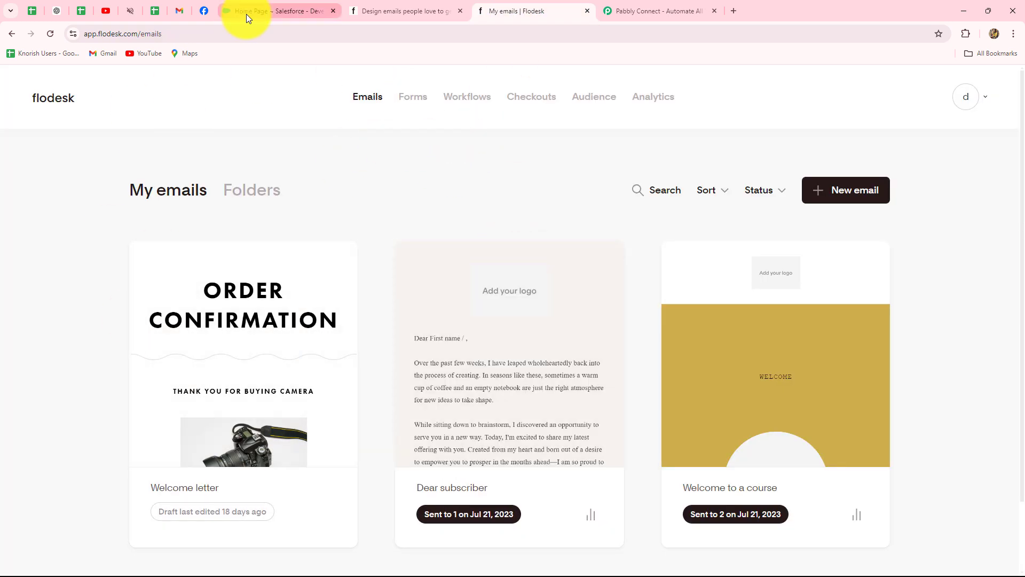
pyautogui.click(245, 14)
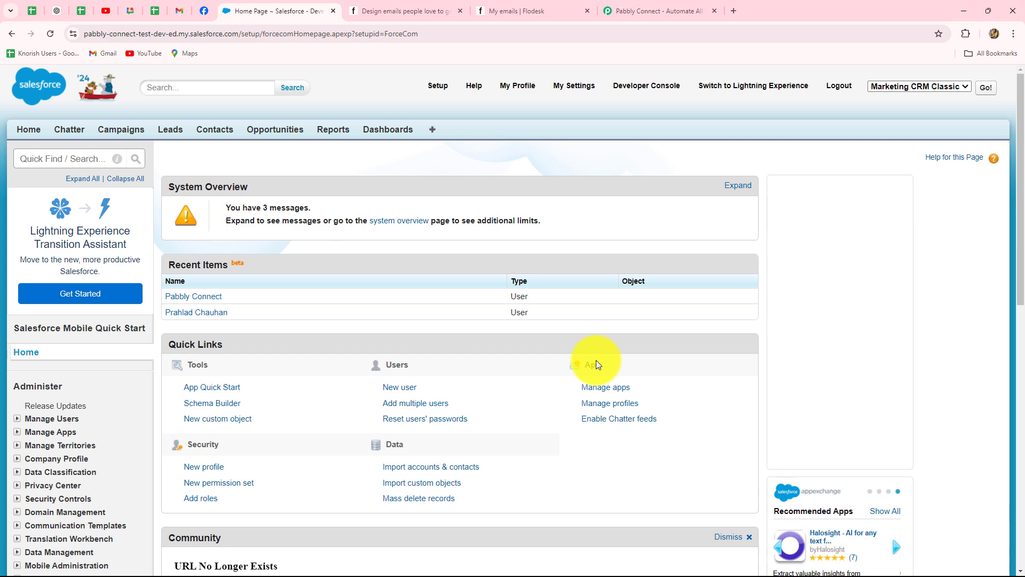
# Move from the Salesforce Setup home to the Pabbly Connect website tab.
pyautogui.click(516, 11)
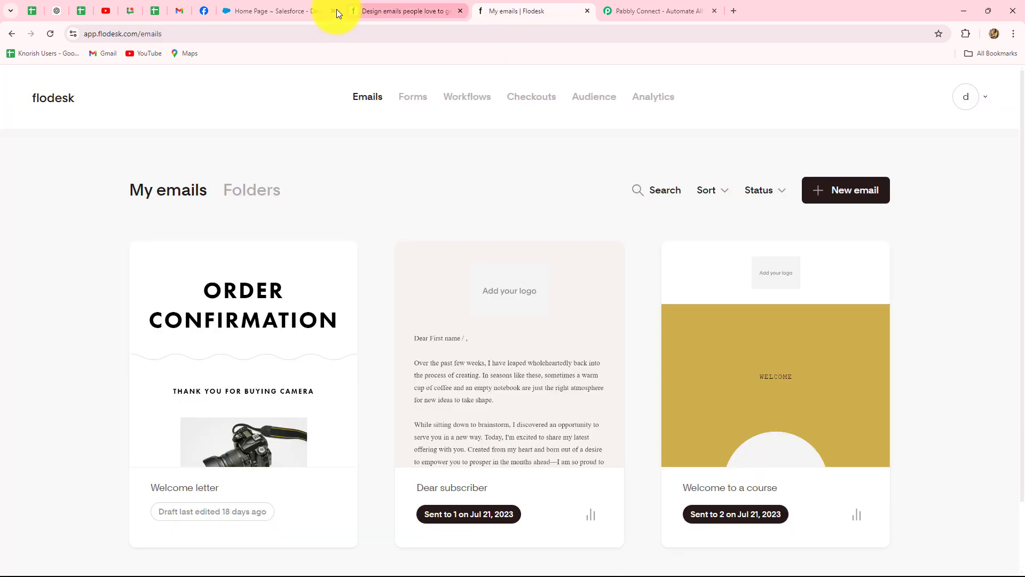
pyautogui.click(281, 9)
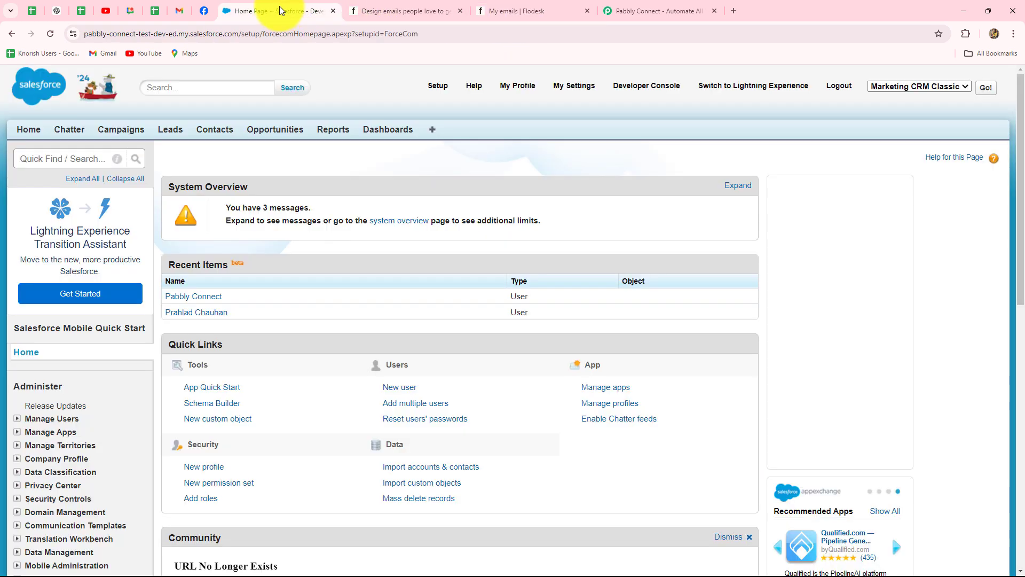
pyautogui.click(673, 9)
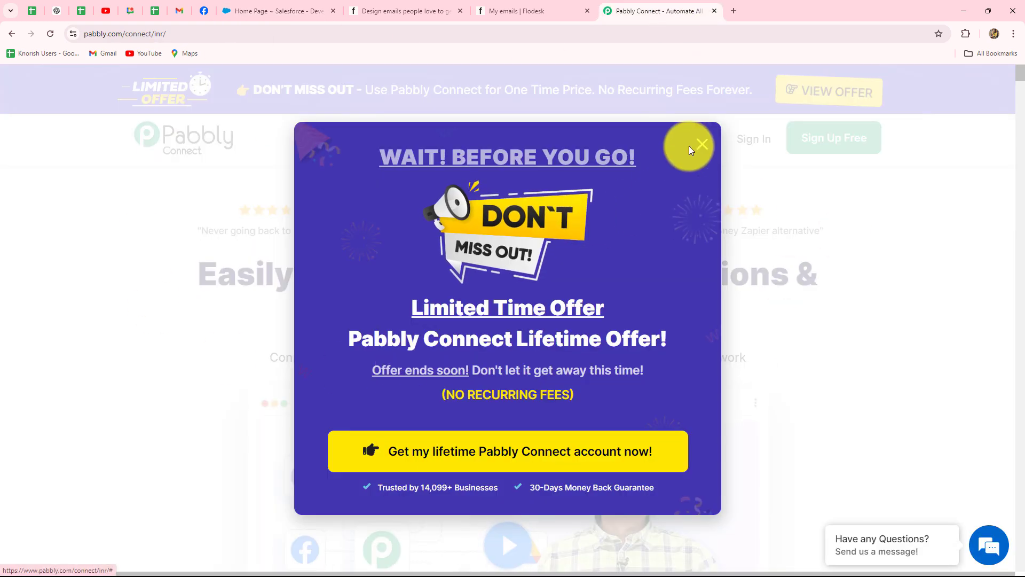
# Close the 'Wait! Before you go' offer popup and highlight the 'Easily Connect Multiple Applications' headline.
pyautogui.click(699, 144)
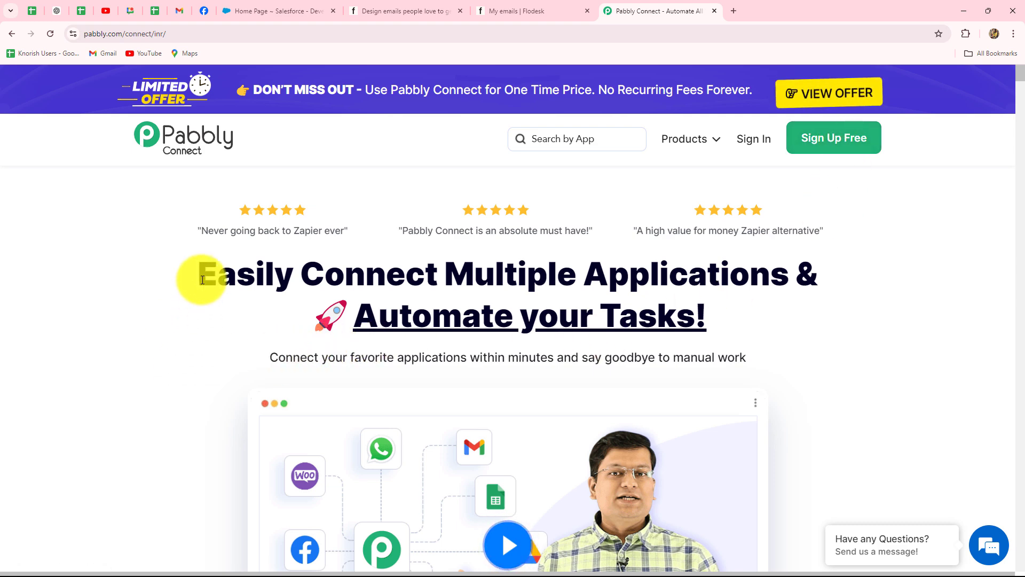
pyautogui.moveTo(201, 291); pyautogui.dragTo(765, 344)
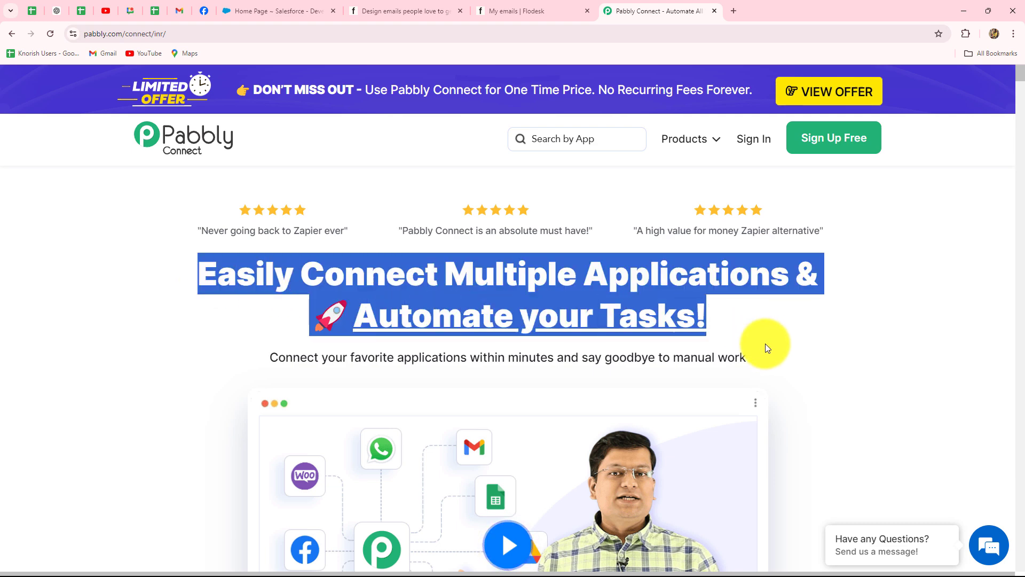
pyautogui.click(803, 343)
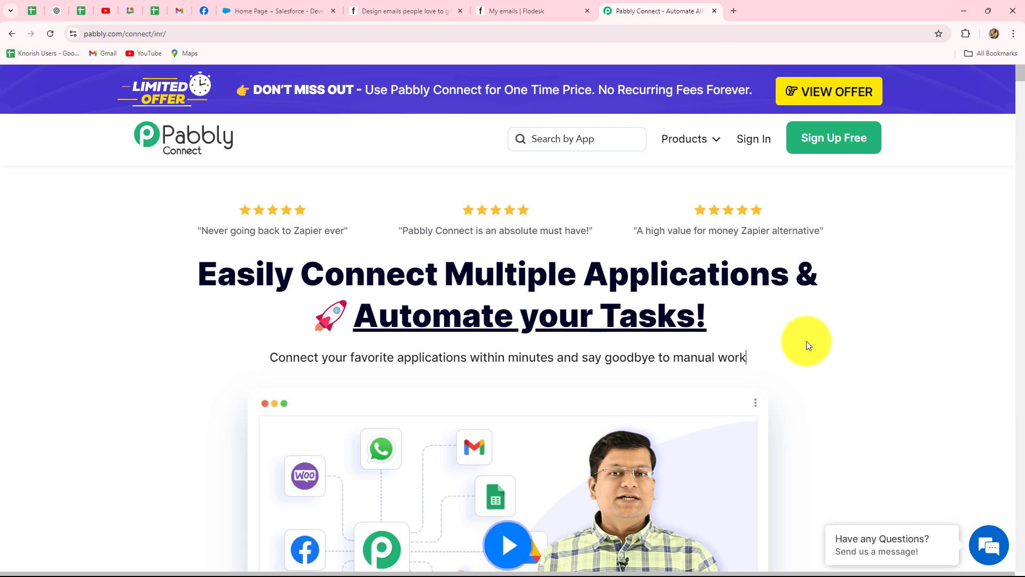
# Sign in and choose Access Now under Pabbly Connect to reach its dashboard.
pyautogui.click(751, 139)
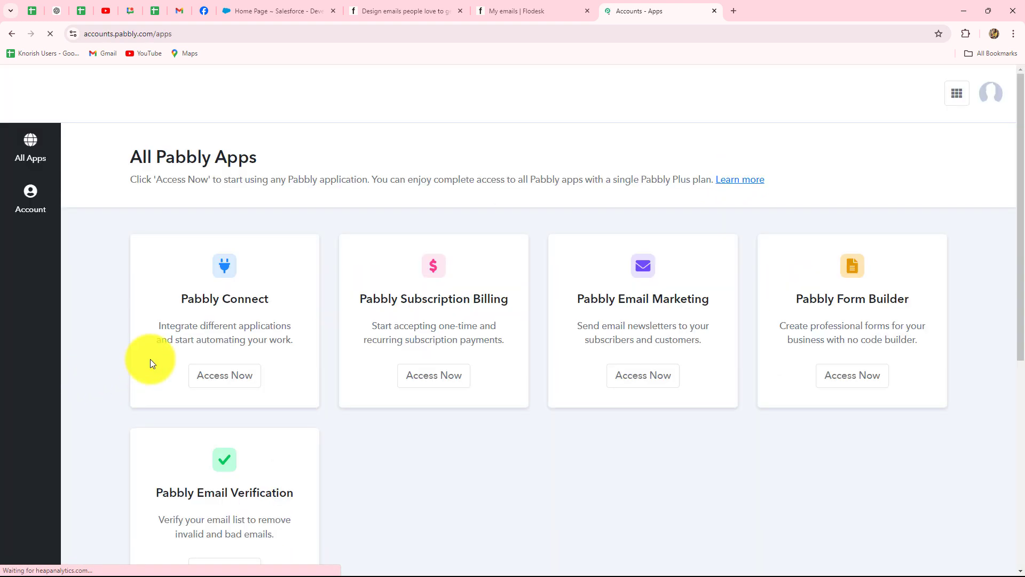
pyautogui.scroll(-2, 591, 377)
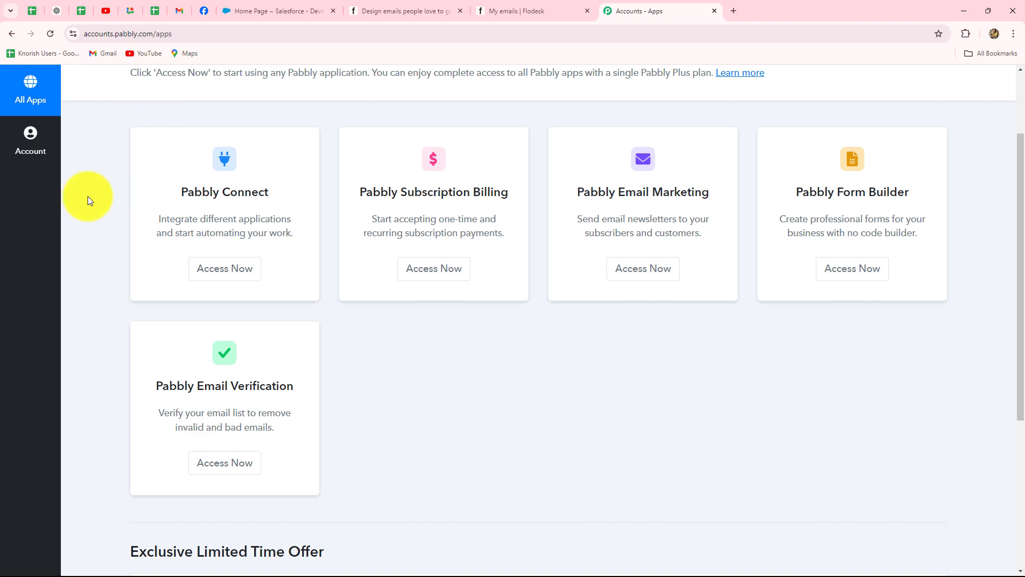
pyautogui.click(212, 270)
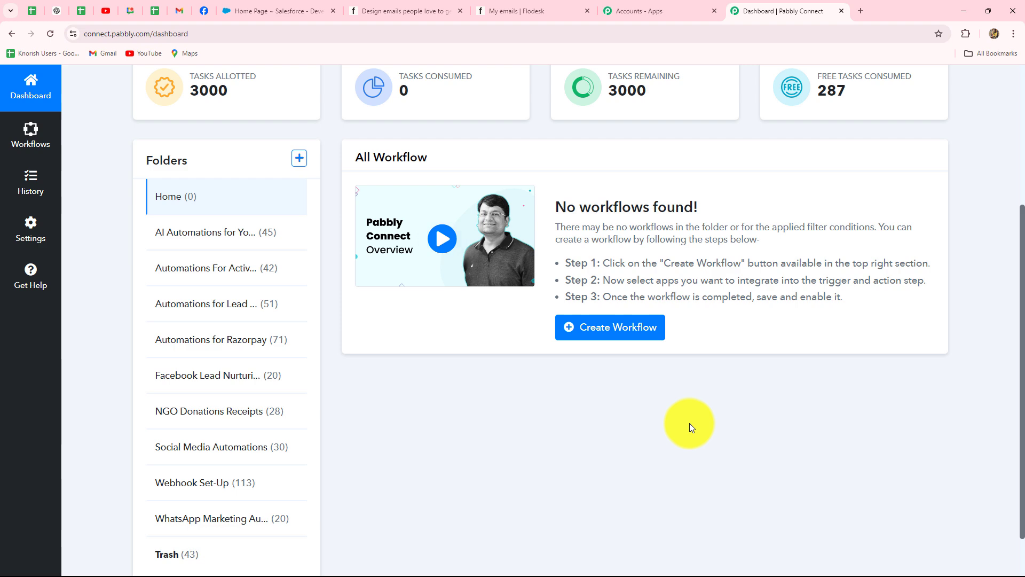
pyautogui.scroll(-2, 690, 423)
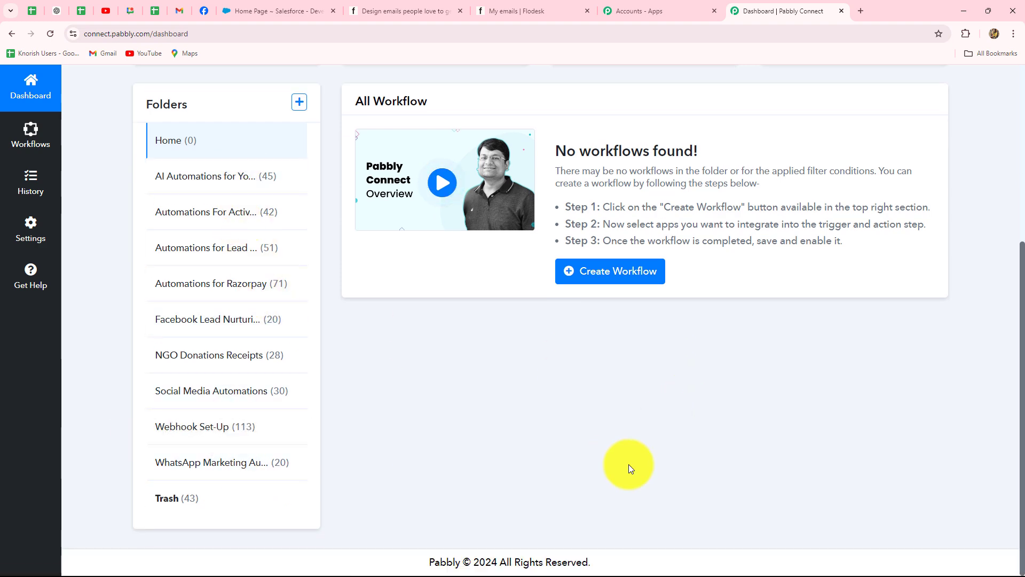
pyautogui.scroll(5, 629, 463)
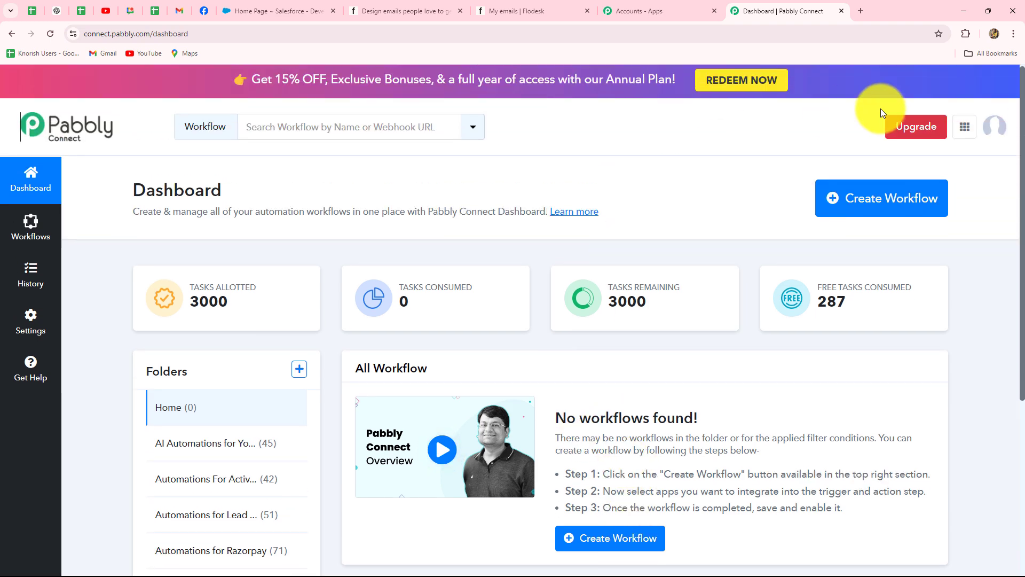
# Create the workflow 'Create Salesforce Contact for Flodesk Subscriber' under Automations for Lead Management.
pyautogui.click(872, 209)
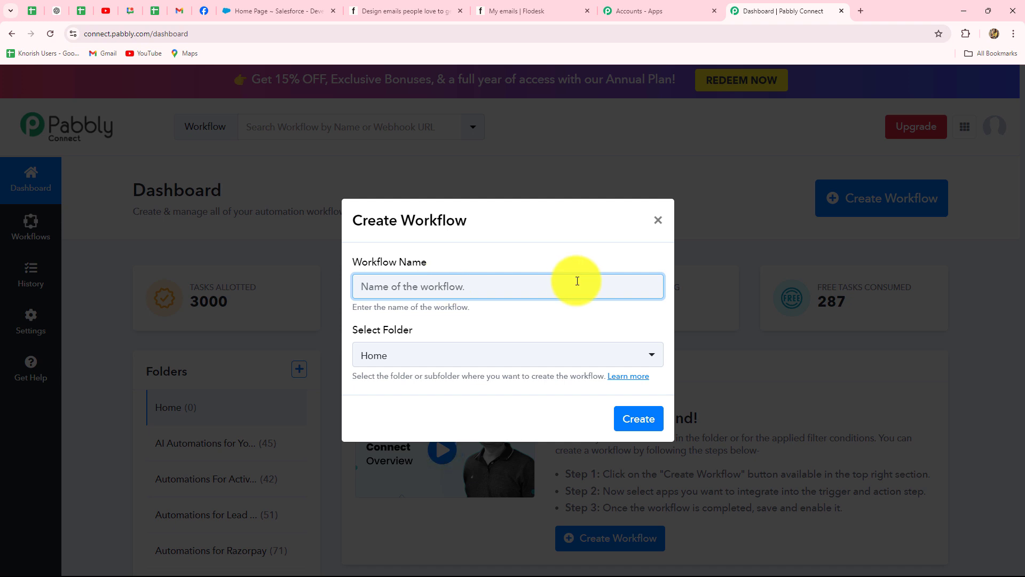
pyautogui.write('Create Salesforce Contact for Flodesk Subscriber')
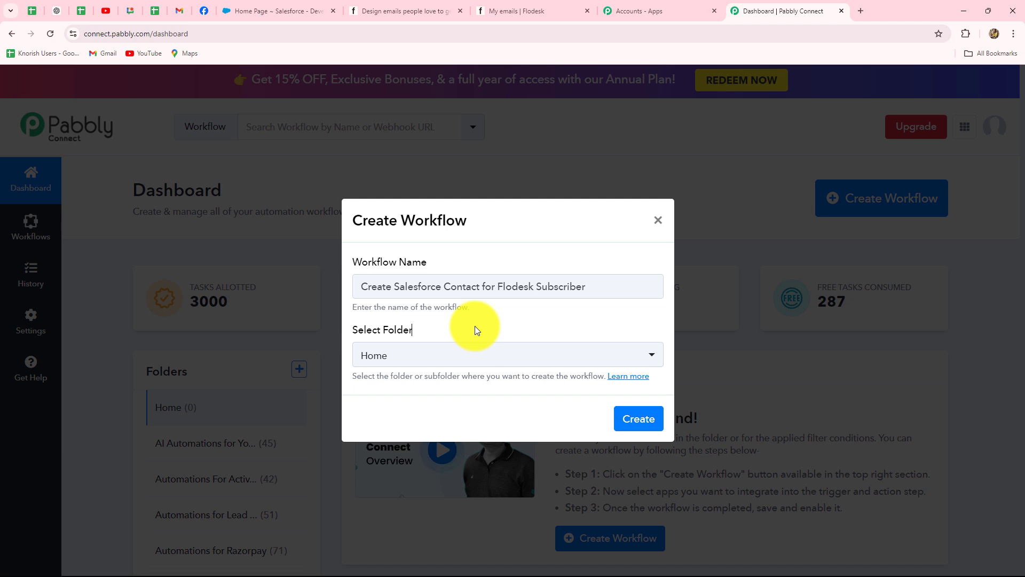
pyautogui.click(475, 361)
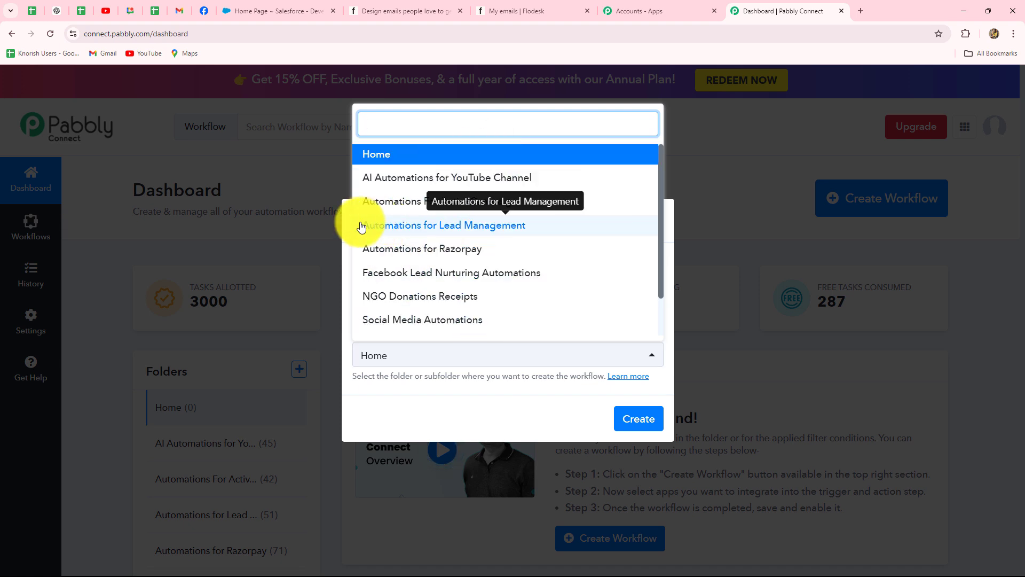
pyautogui.click(432, 231)
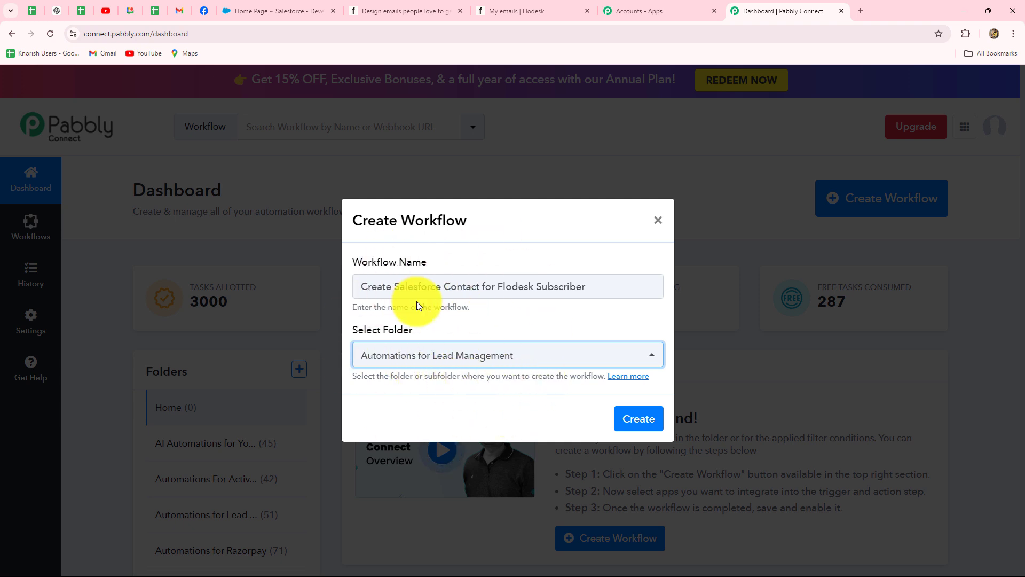
pyautogui.click(639, 420)
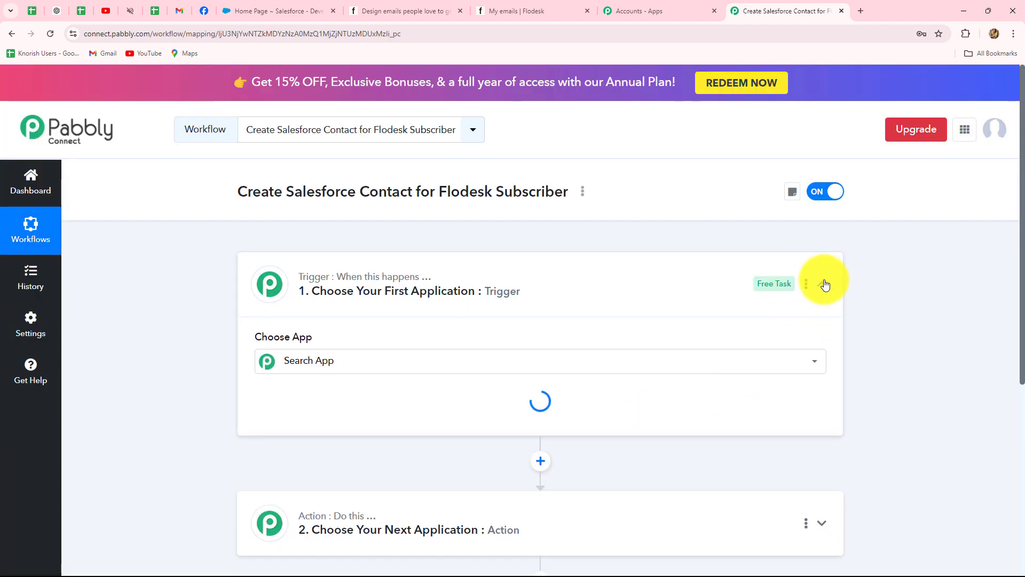
# Collapse the Trigger step card in the workflow editor.
pyautogui.click(825, 283)
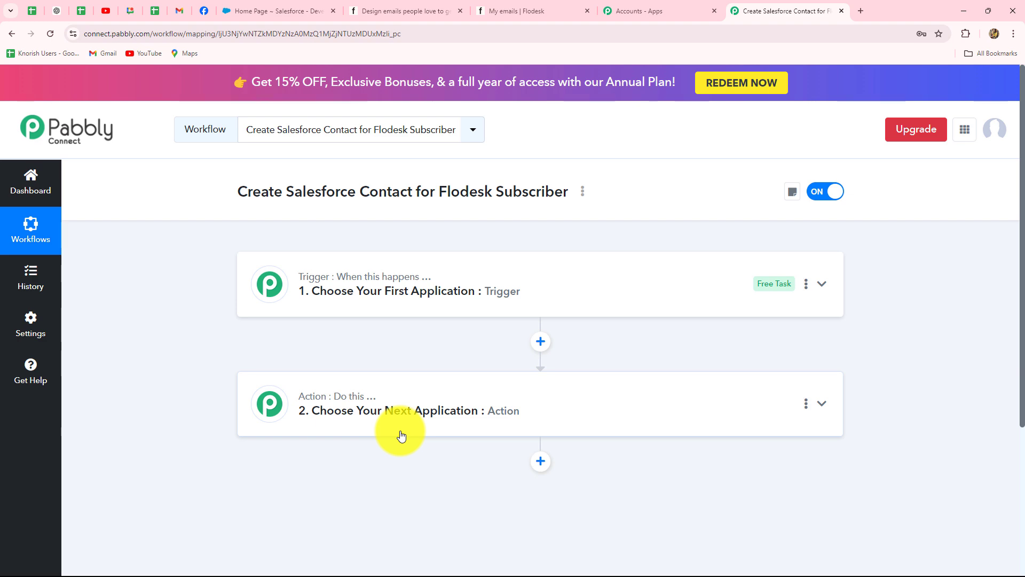
# Search the trigger's app list for 'Flod' and choose Flodesk.
pyautogui.click(334, 273)
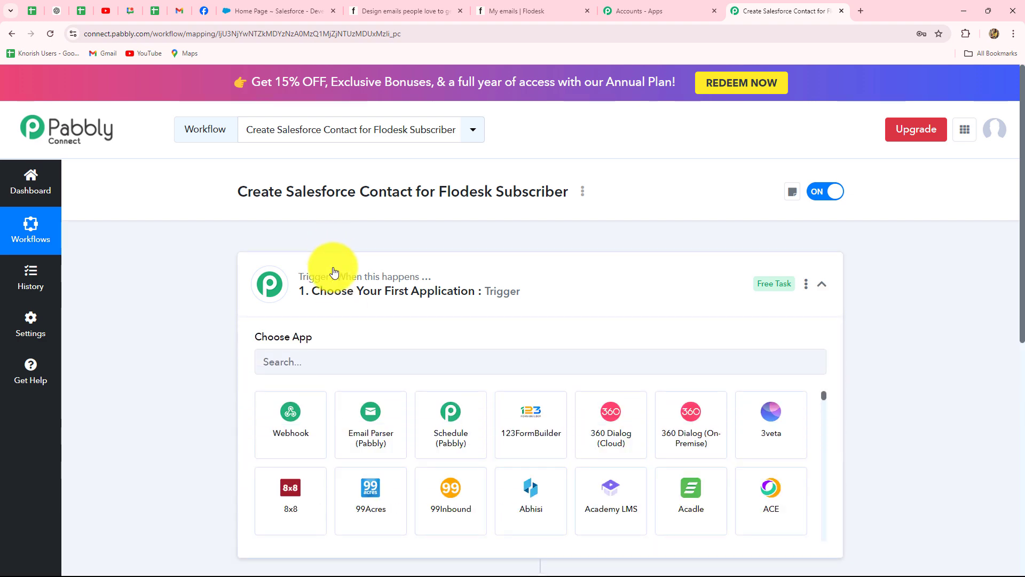
pyautogui.click(297, 204)
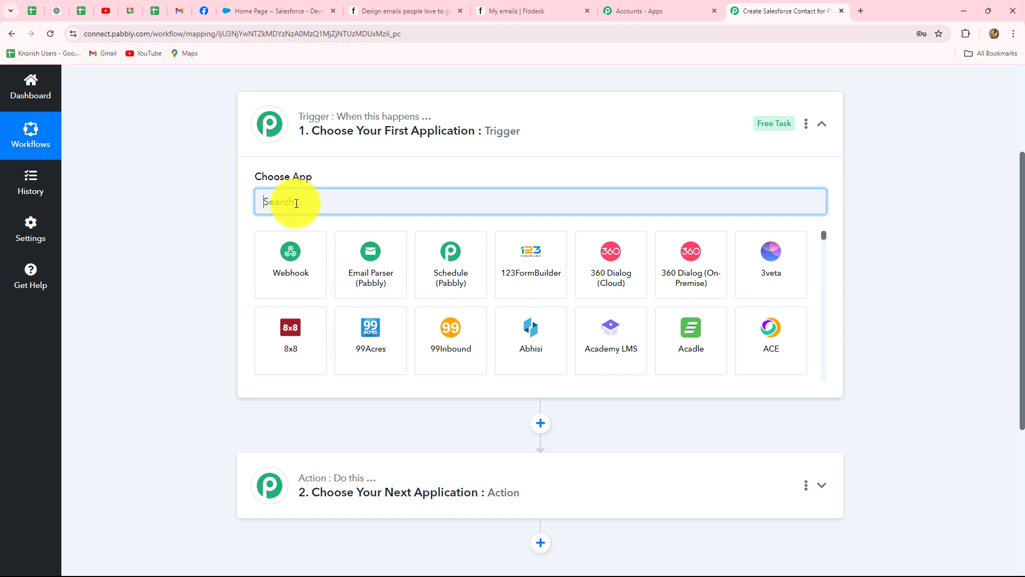
pyautogui.write('F')
pyautogui.press('capslock')
pyautogui.write('lod')
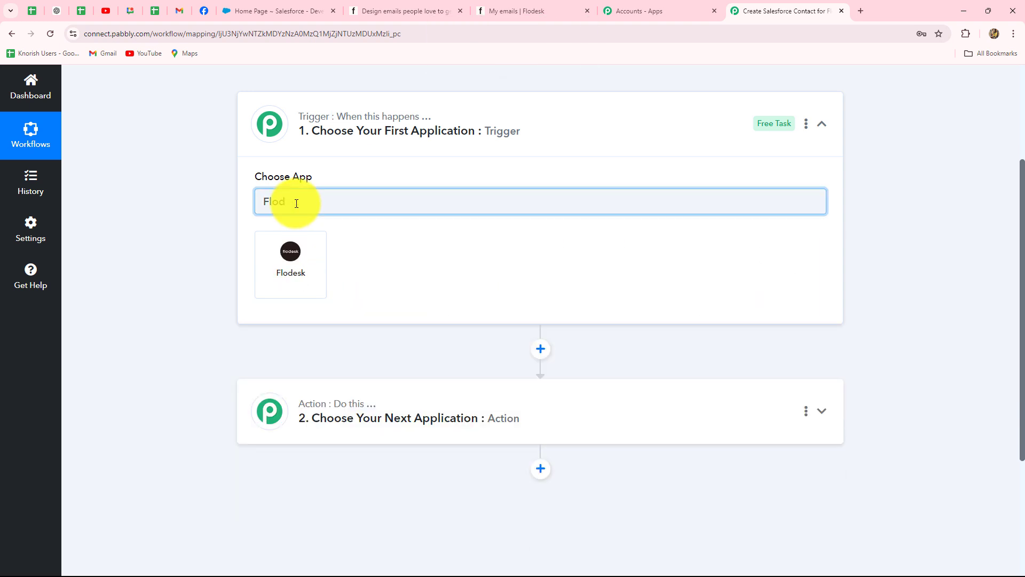
pyautogui.click(287, 255)
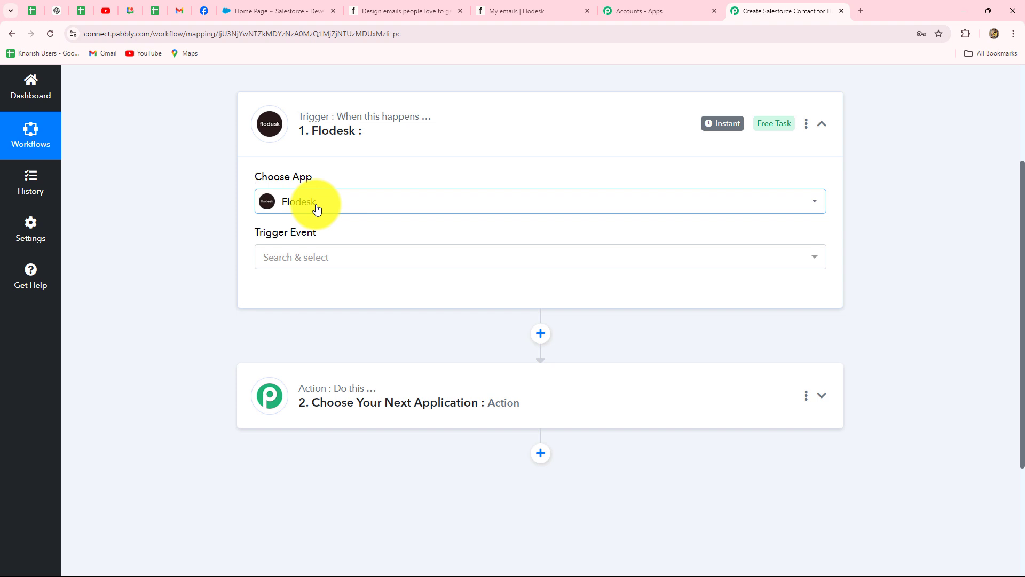
# Set the Flodesk trigger event to Subscriber Created and start connecting a Flodesk account.
pyautogui.click(374, 260)
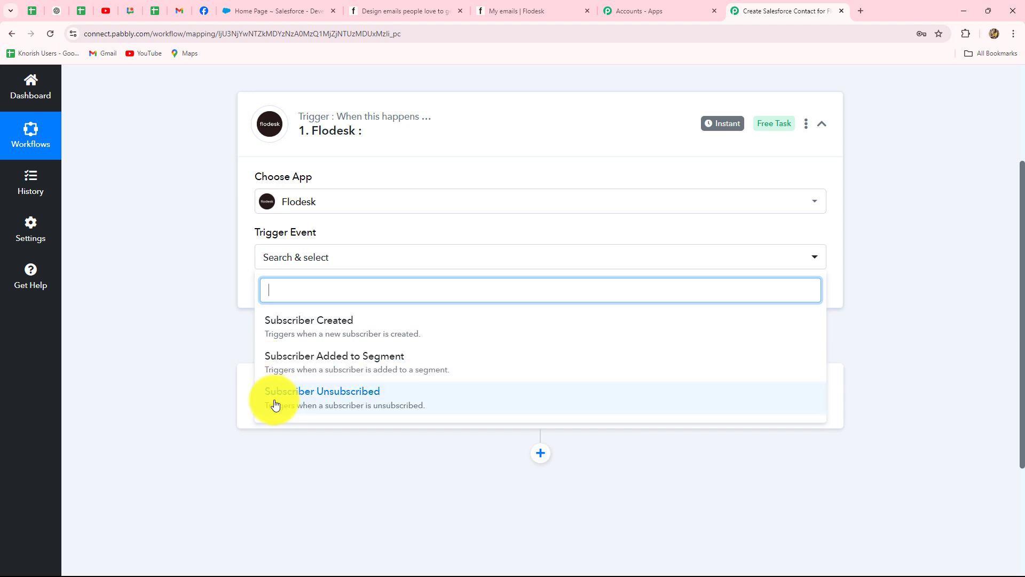
pyautogui.click(297, 323)
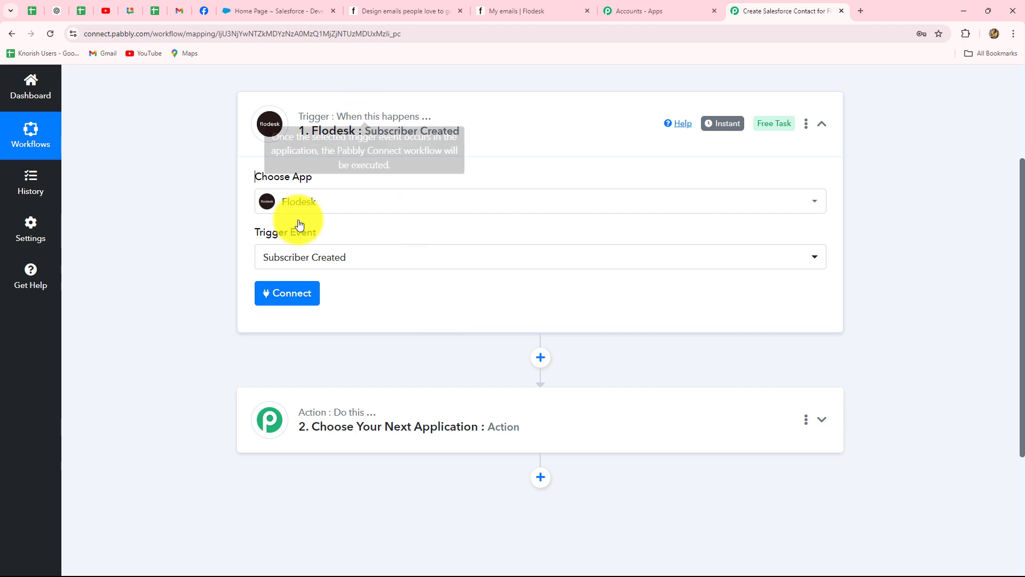
pyautogui.click(382, 17)
pyautogui.click(502, 15)
pyautogui.click(748, 10)
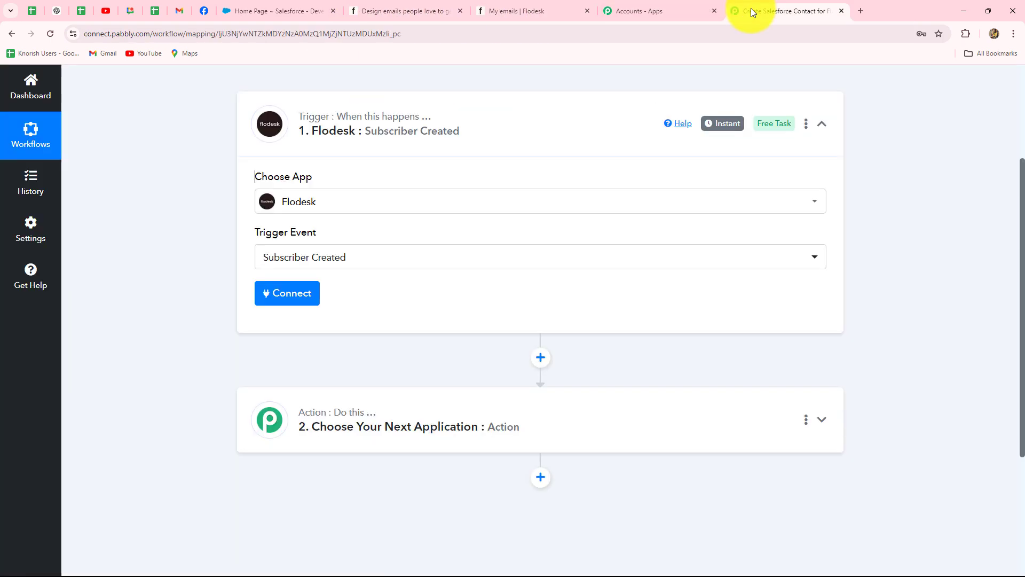
pyautogui.click(297, 292)
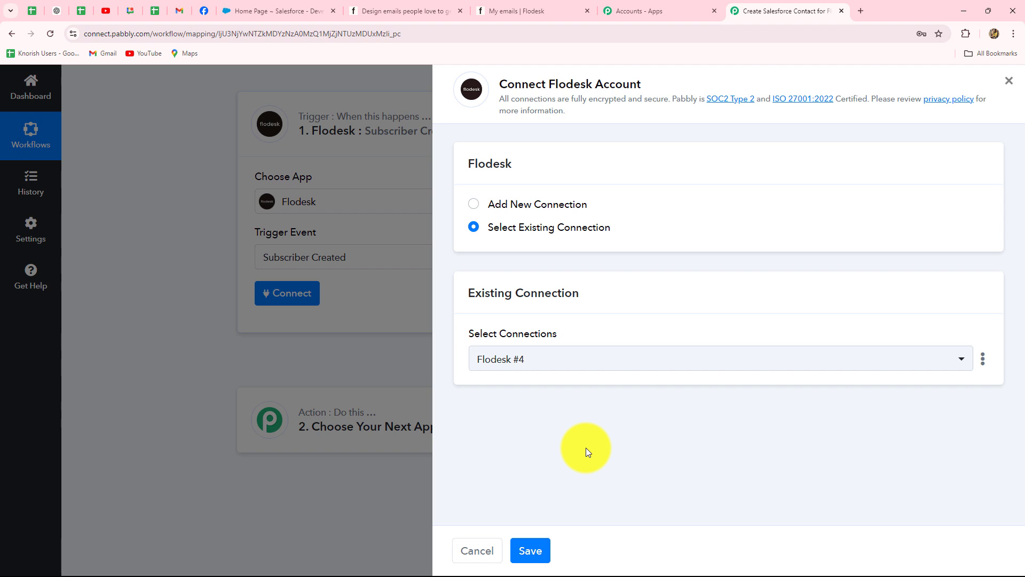
# Add a new Flodesk connection and allow Pabbly access in the Flodesk permission popup.
pyautogui.click(475, 205)
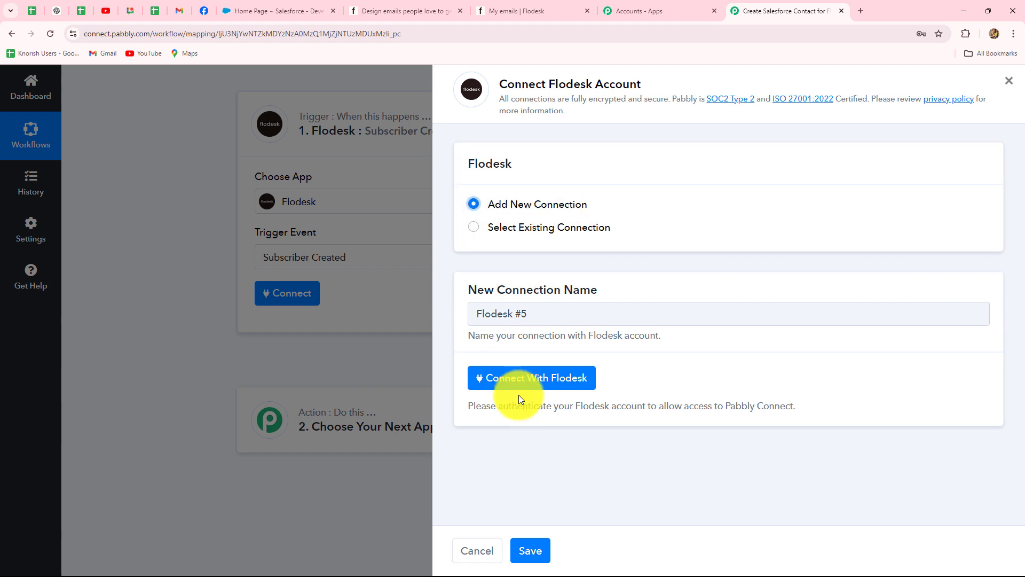
pyautogui.click(520, 379)
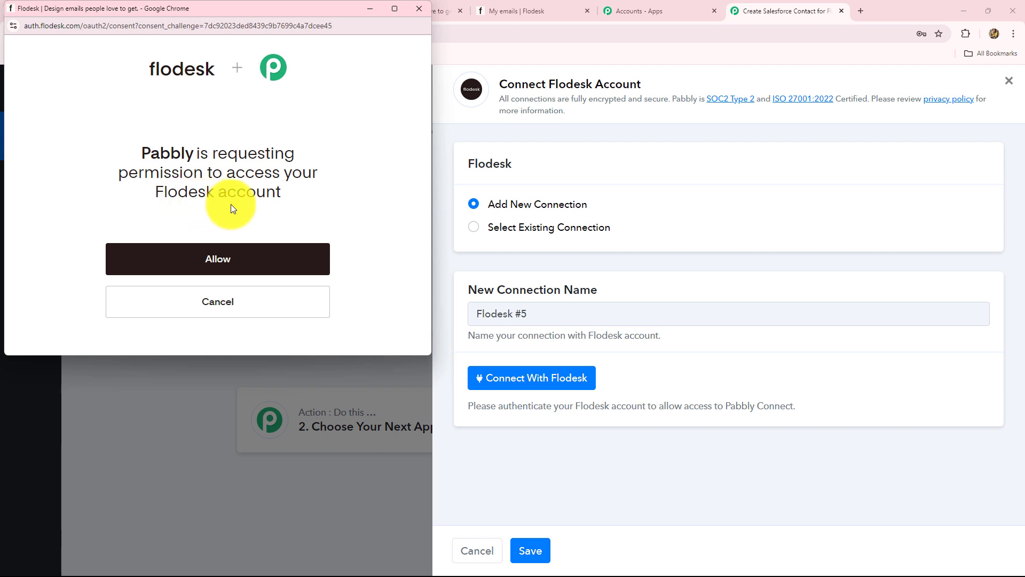
pyautogui.click(241, 261)
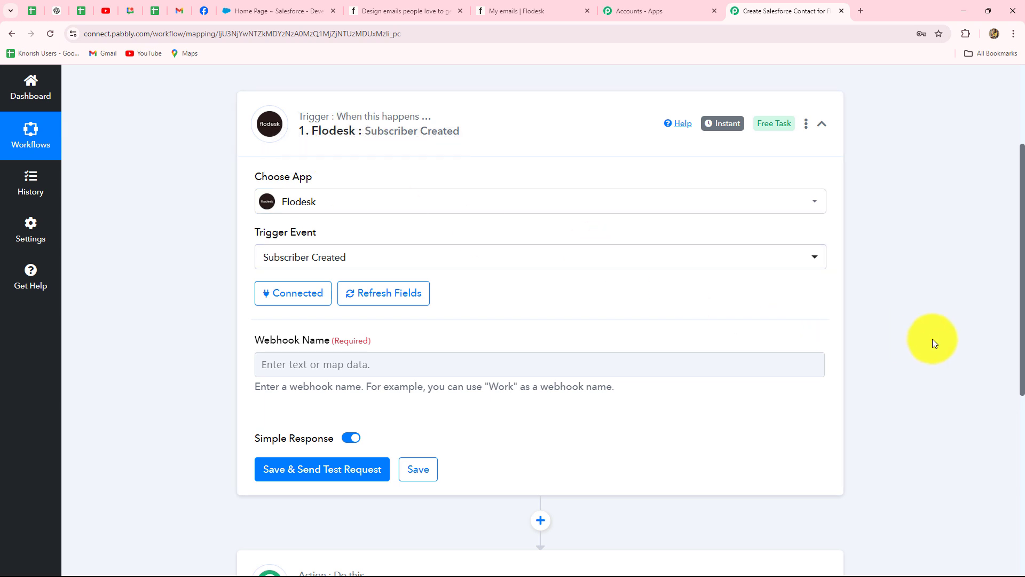
# Enter 'New Subscriber' as the webhook name and choose Save & Send Test Request.
pyautogui.scroll(-2, 933, 339)
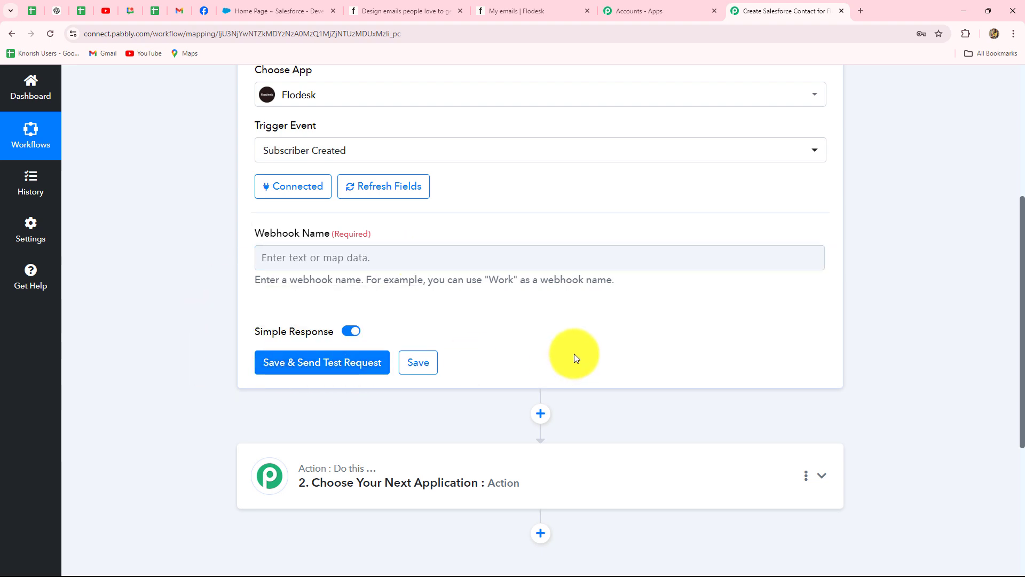
pyautogui.scroll(3, 575, 353)
pyautogui.scroll(-3, 575, 353)
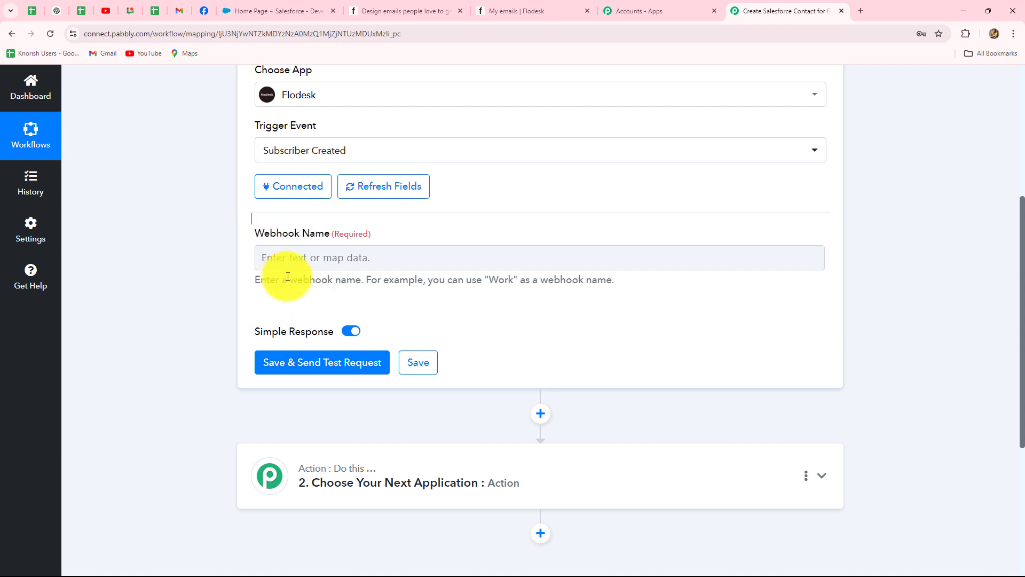
pyautogui.click(465, 267)
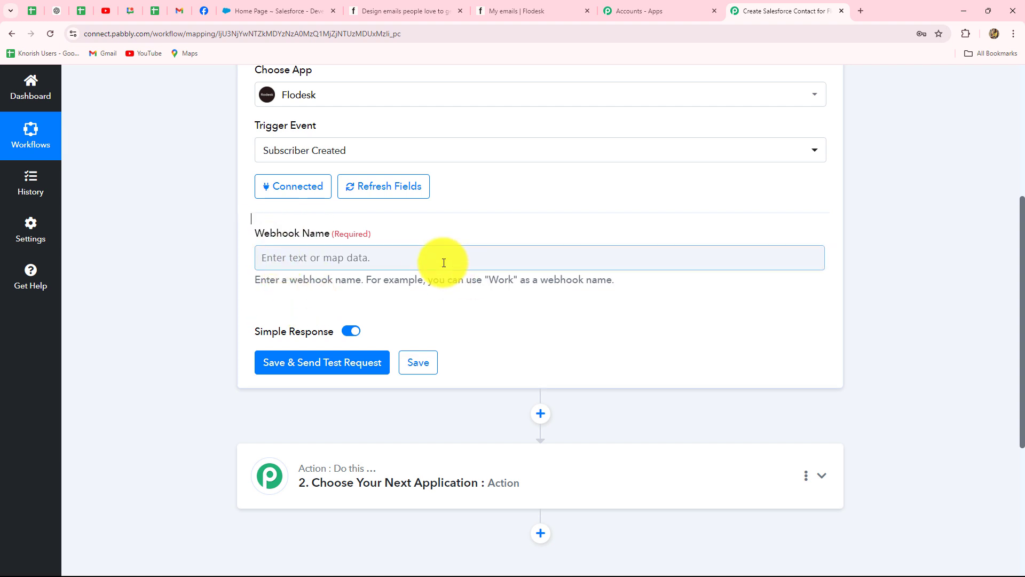
pyautogui.click(359, 300)
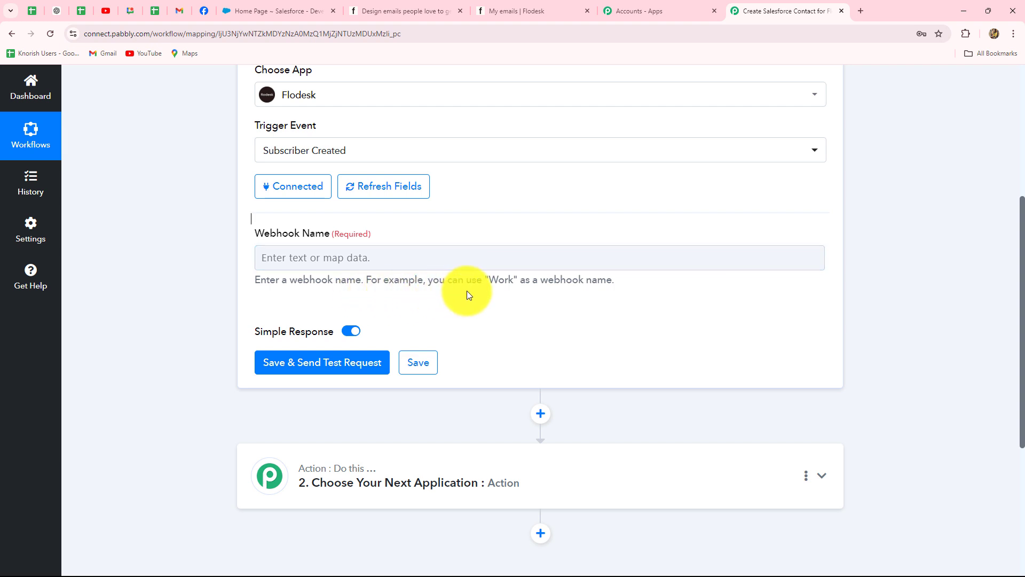
pyautogui.click(321, 255)
pyautogui.press('capslock')
pyautogui.write('New')
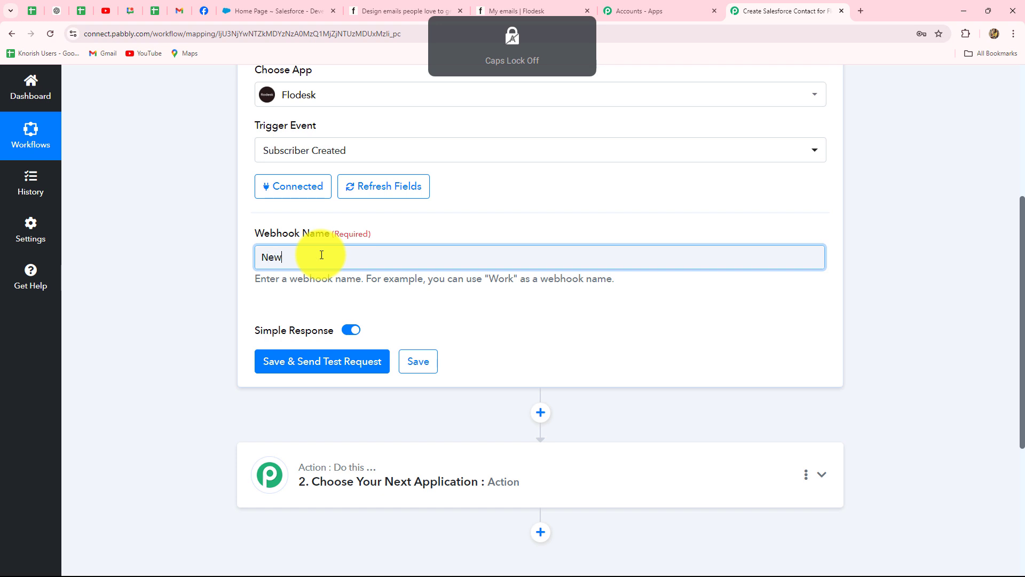
pyautogui.press('capslock')
pyautogui.write('Su')
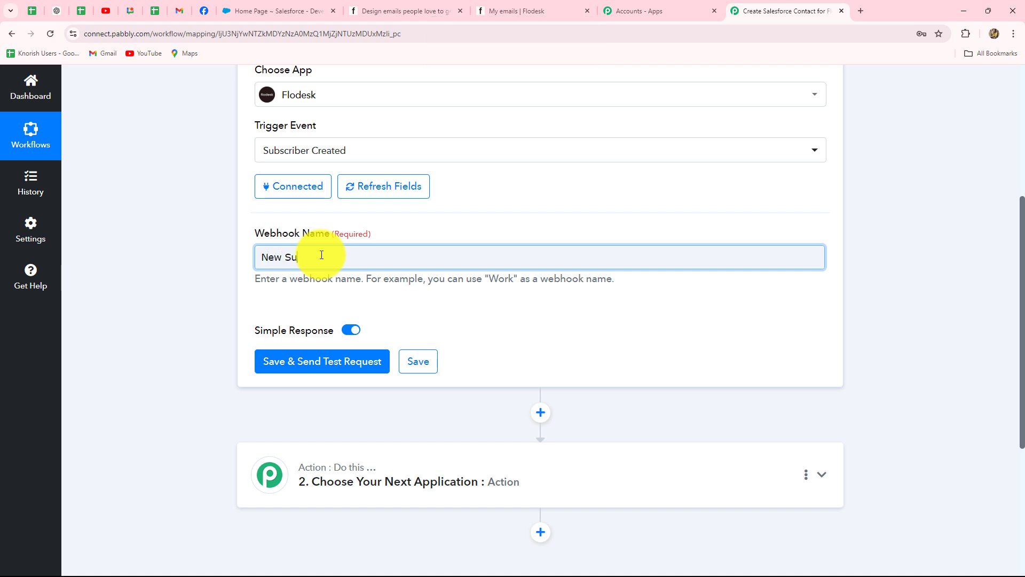
pyautogui.write('bscriber')
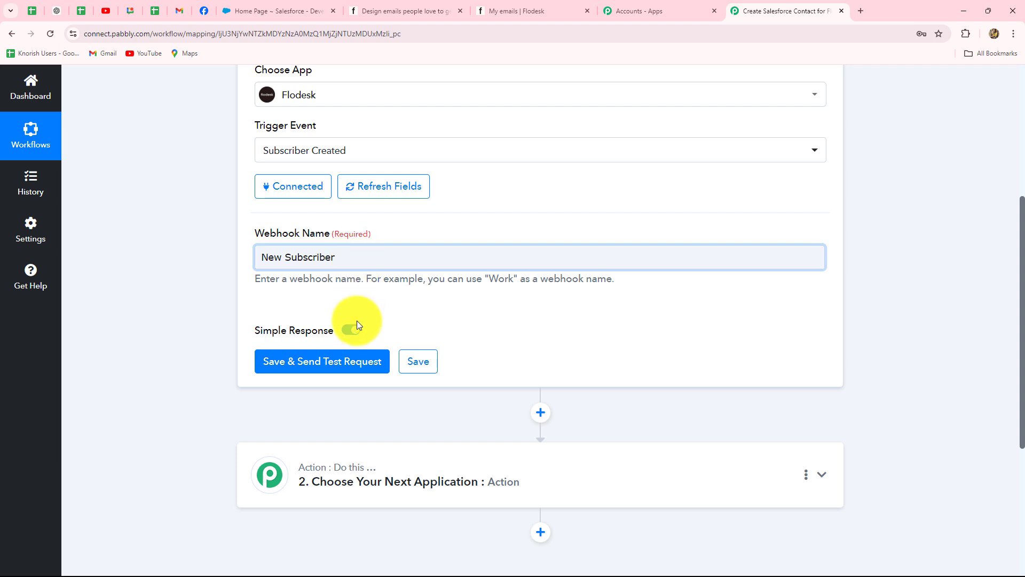
pyautogui.click(345, 366)
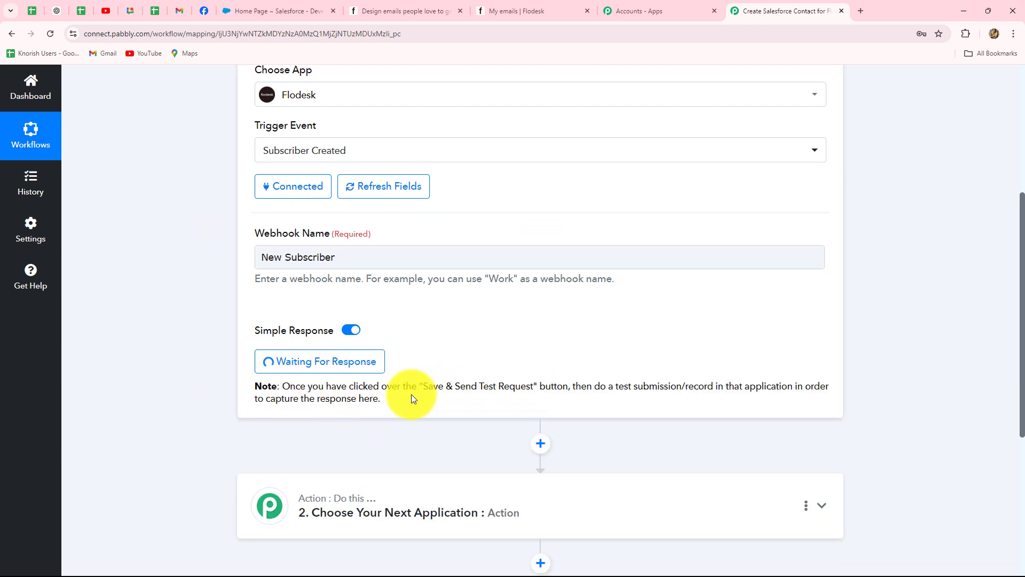
pyautogui.moveTo(420, 386); pyautogui.dragTo(553, 388)
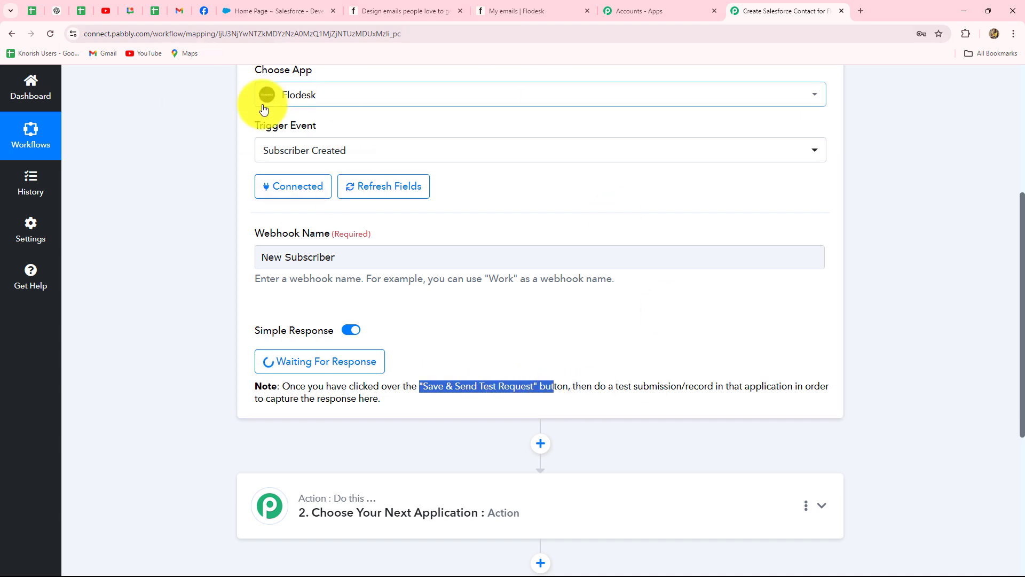
pyautogui.click(427, 10)
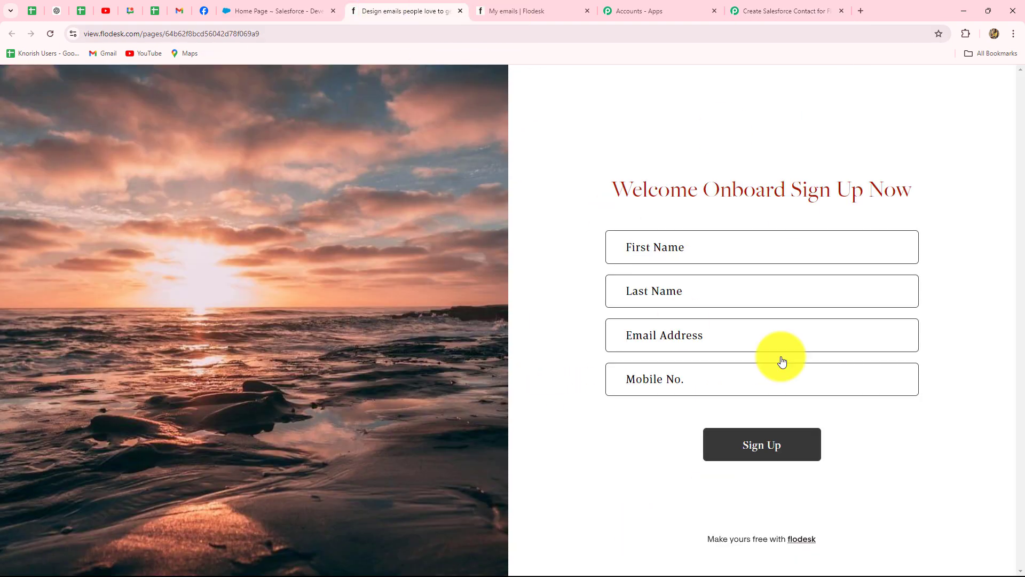
pyautogui.click(770, 9)
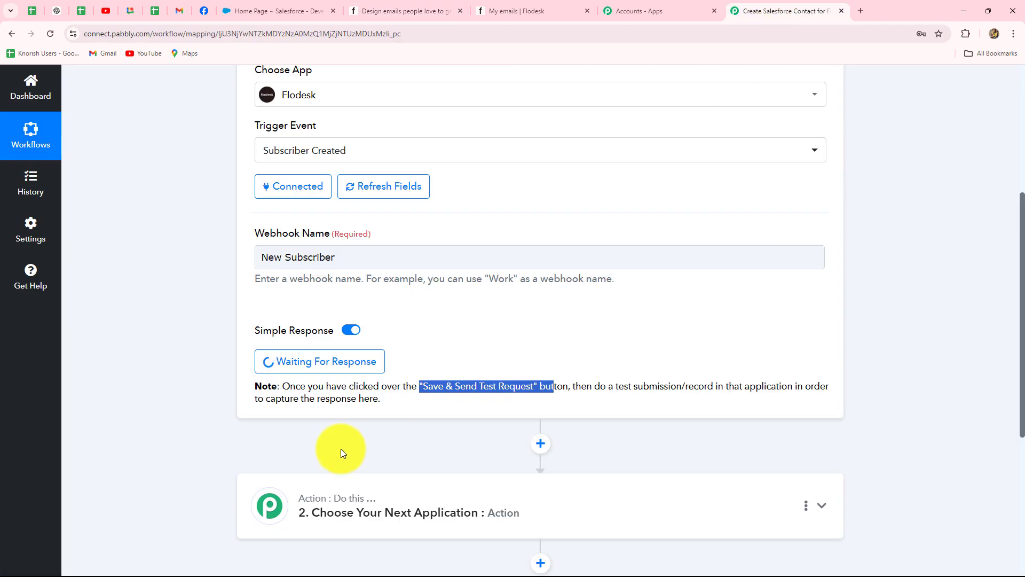
# On the Flodesk sign-up page, enter the test subscriber's first and last name.
pyautogui.scroll(2, 341, 449)
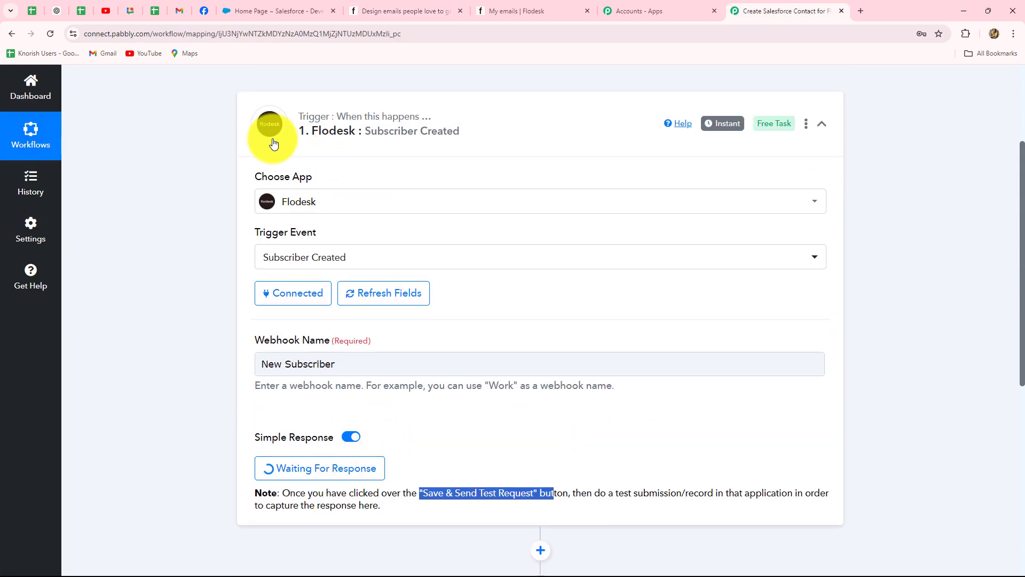
pyautogui.click(408, 6)
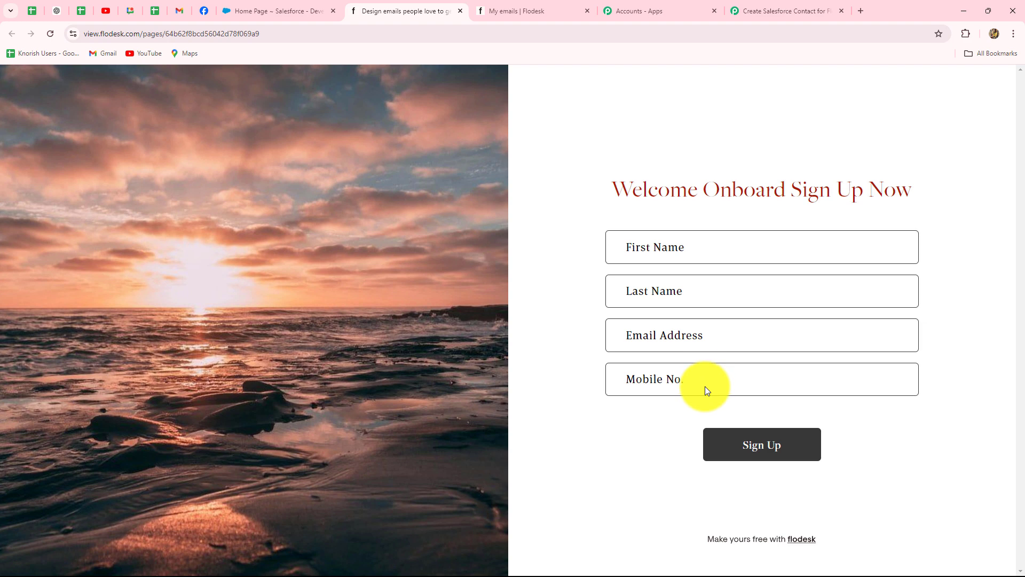
pyautogui.click(674, 249)
pyautogui.press('capslock')
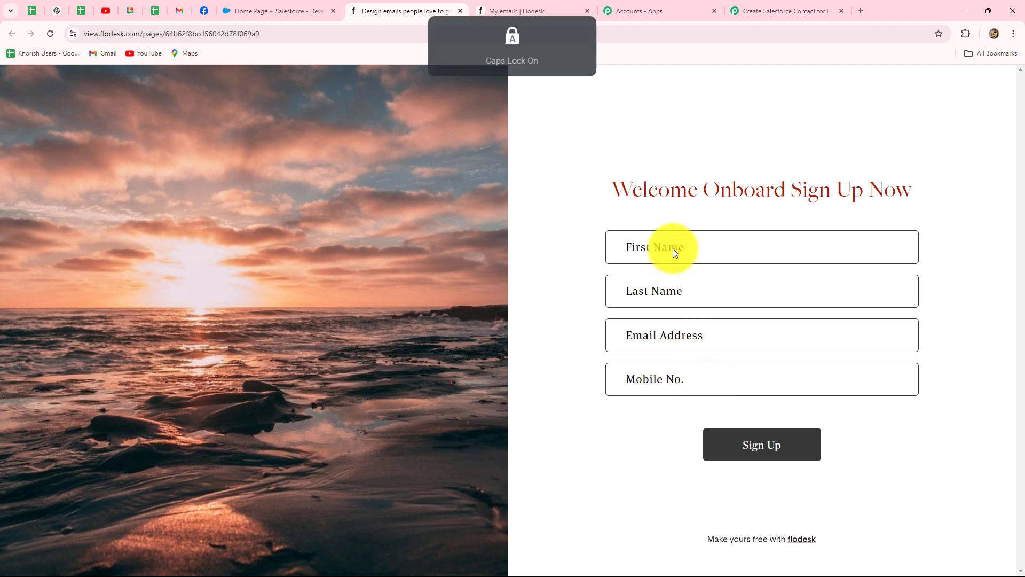
pyautogui.write('New23')
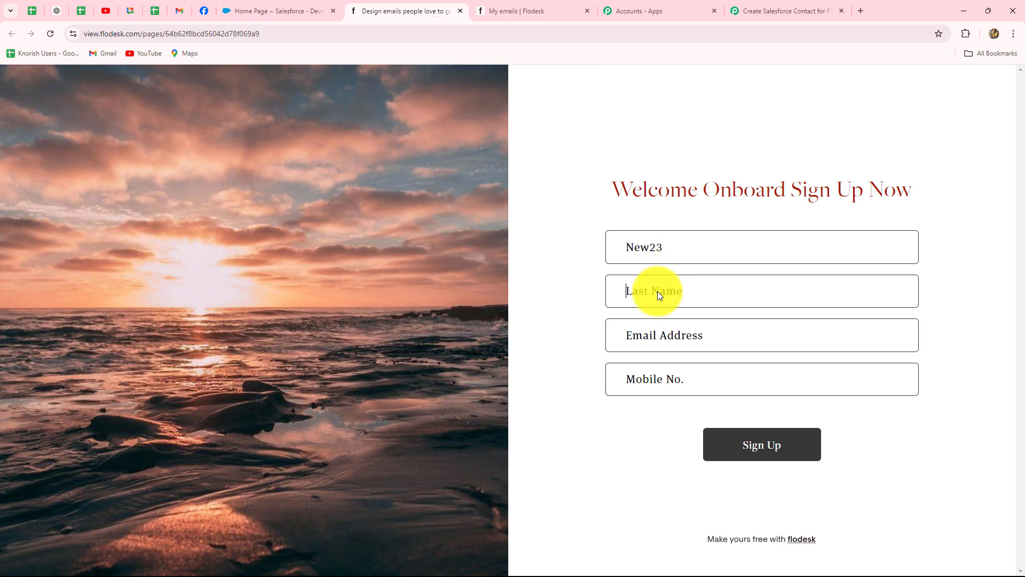
pyautogui.press('capslock')
pyautogui.write('Lead')
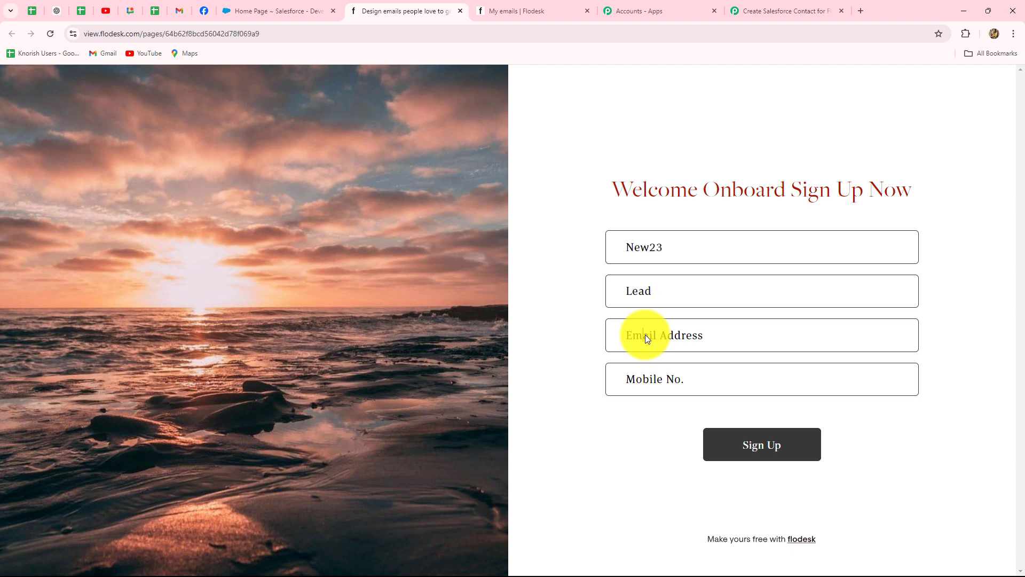
# Fill in the test subscriber's email and mobile number and submit the sign-up form.
pyautogui.click(645, 335)
pyautogui.click(641, 379)
pyautogui.write('8888877777')
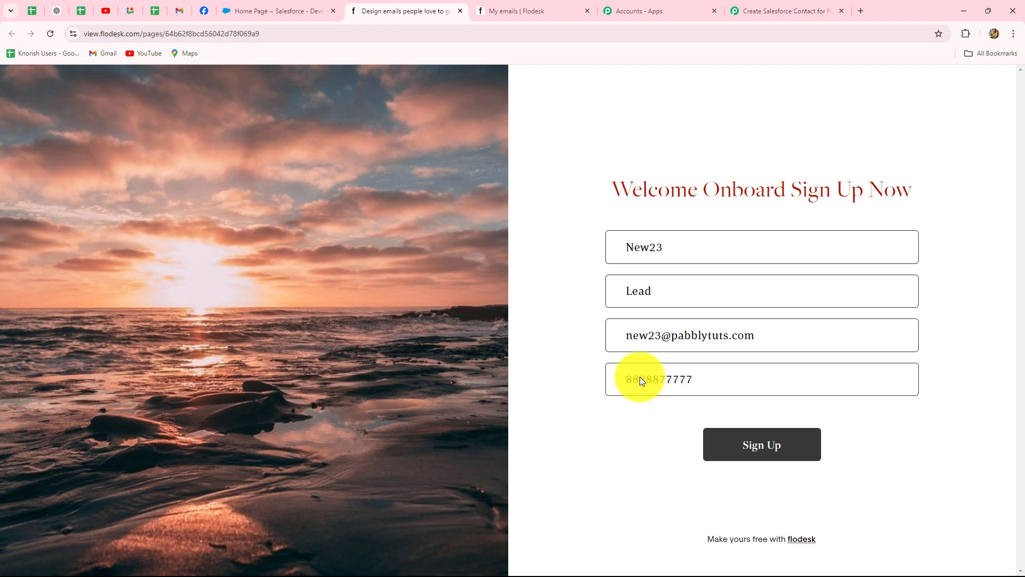
pyautogui.click(735, 445)
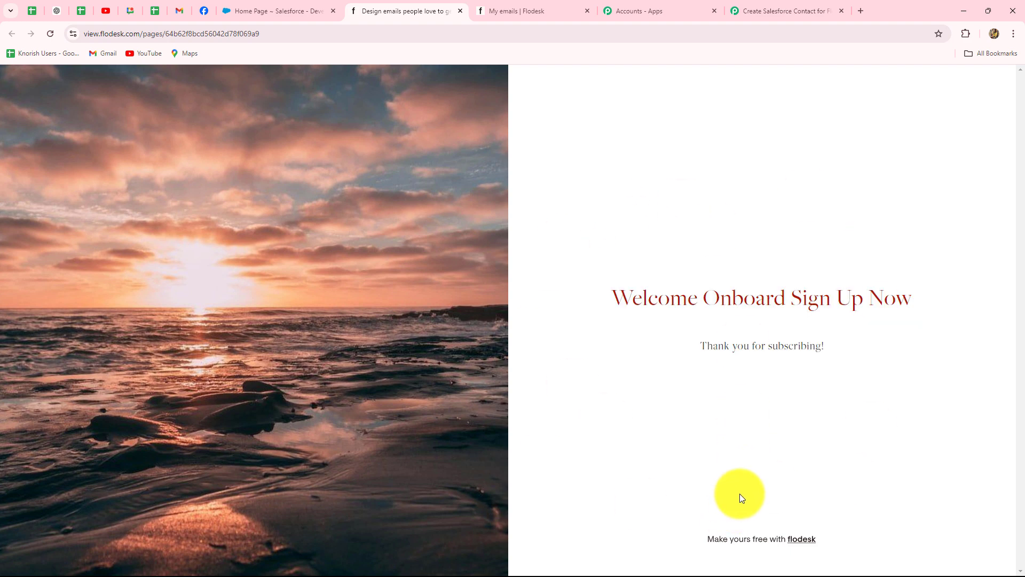
pyautogui.click(745, 8)
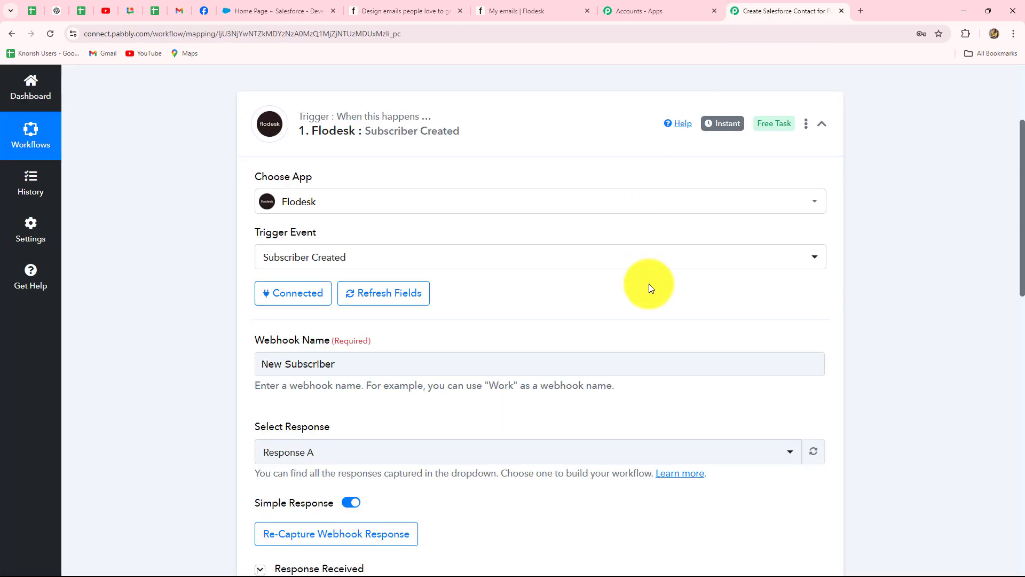
pyautogui.scroll(-3, 703, 353)
pyautogui.scroll(-6, 703, 353)
pyautogui.scroll(2, 703, 353)
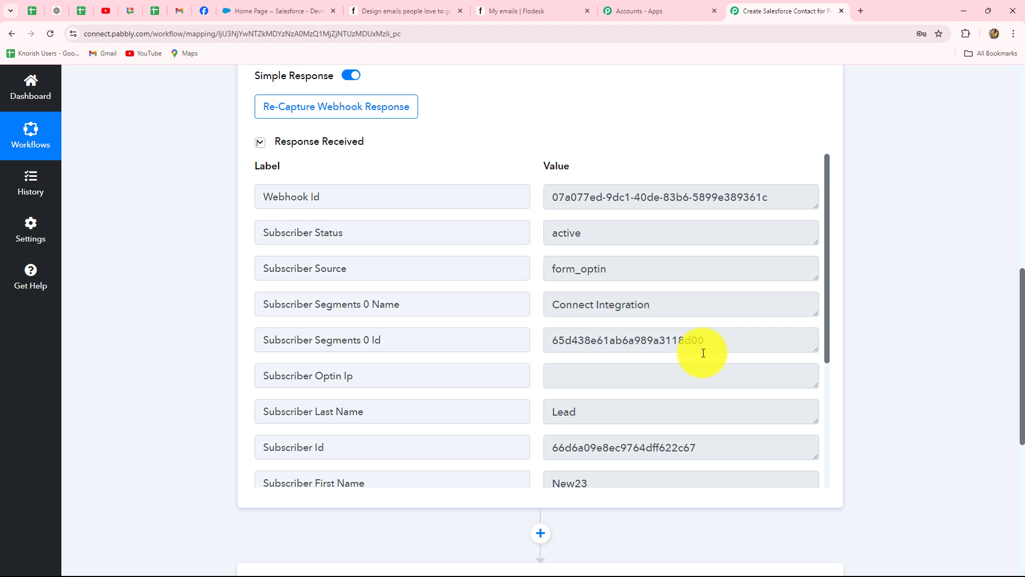
pyautogui.click(552, 199)
pyautogui.moveTo(551, 198); pyautogui.dragTo(772, 197)
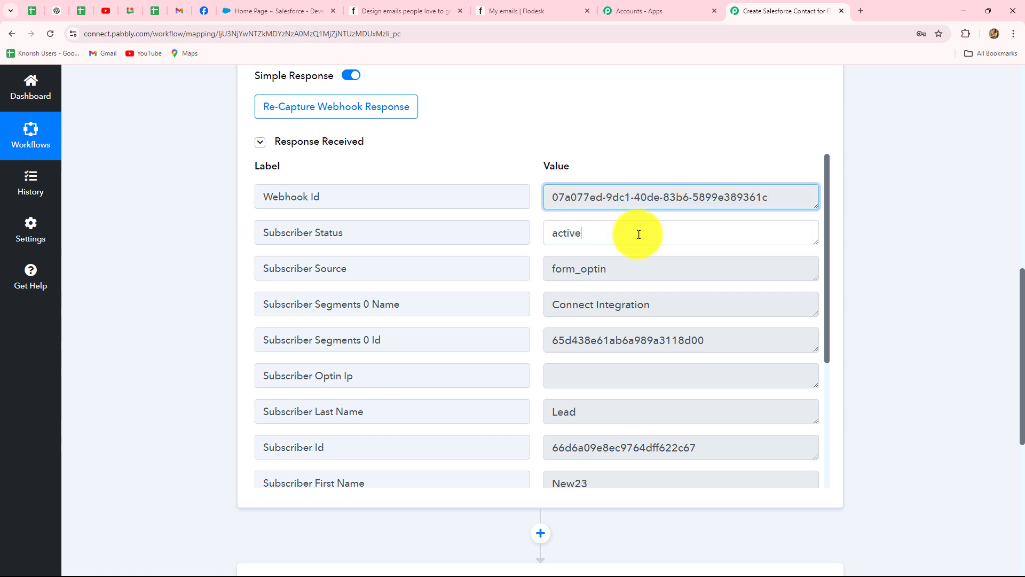
pyautogui.moveTo(635, 232); pyautogui.dragTo(551, 241)
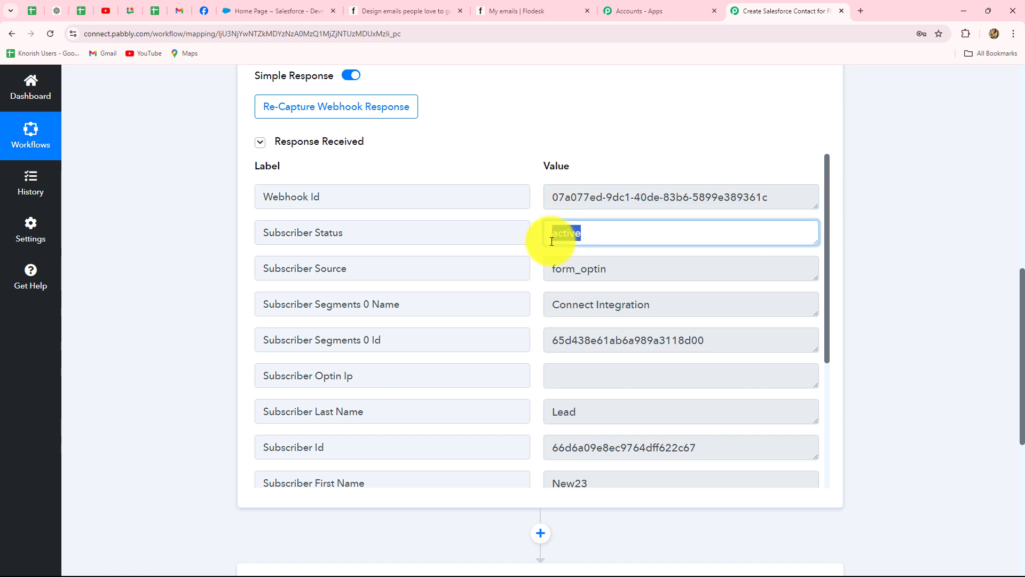
pyautogui.click(552, 270)
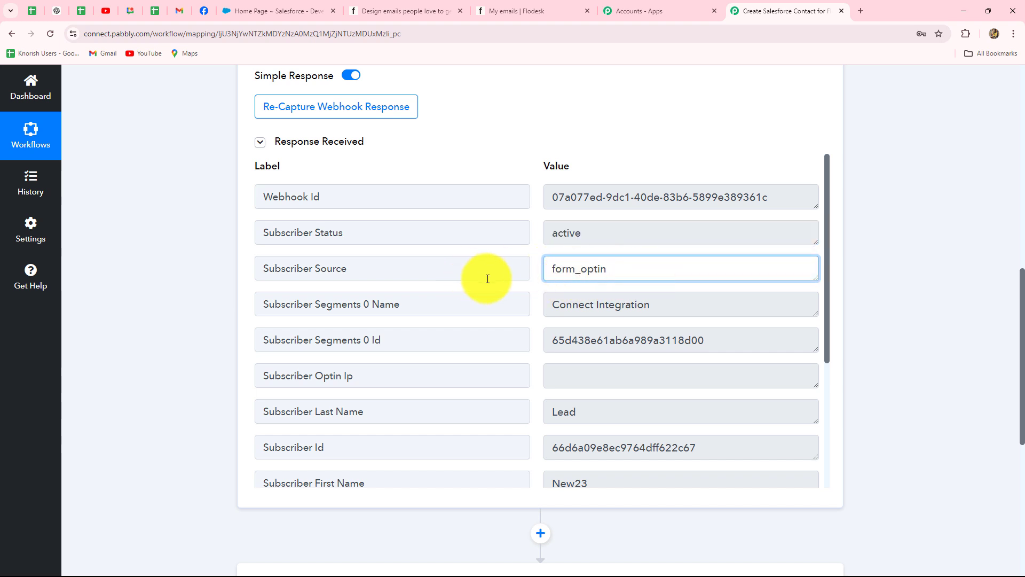
pyautogui.click(312, 326)
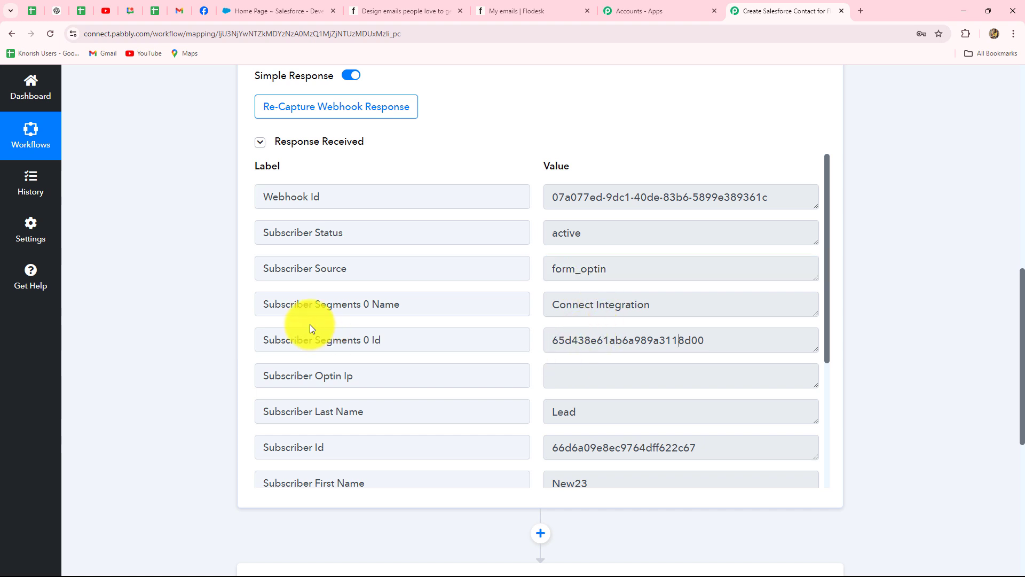
pyautogui.moveTo(651, 303); pyautogui.dragTo(540, 304)
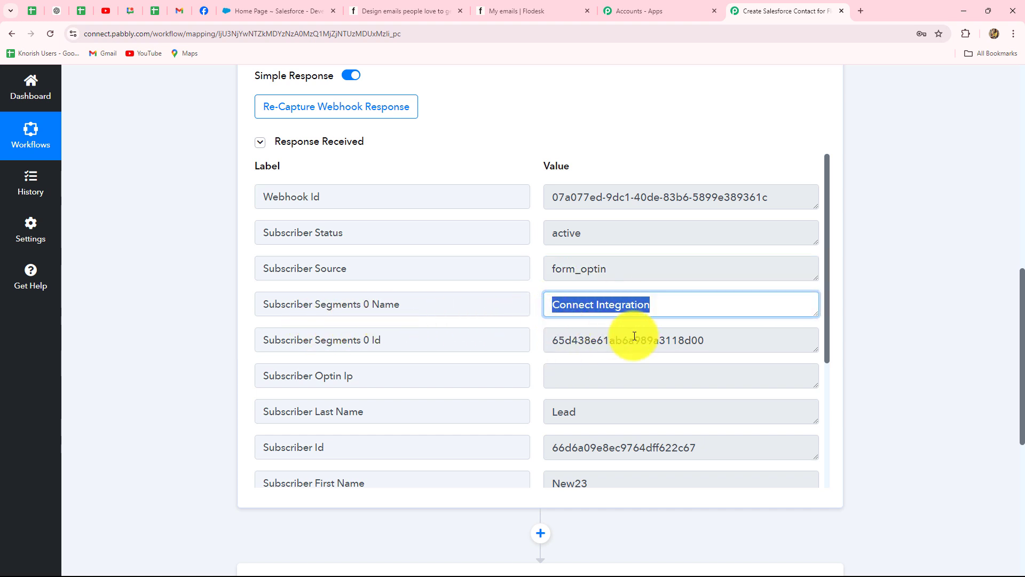
pyautogui.moveTo(716, 334); pyautogui.dragTo(515, 339)
pyautogui.scroll(-2, 645, 335)
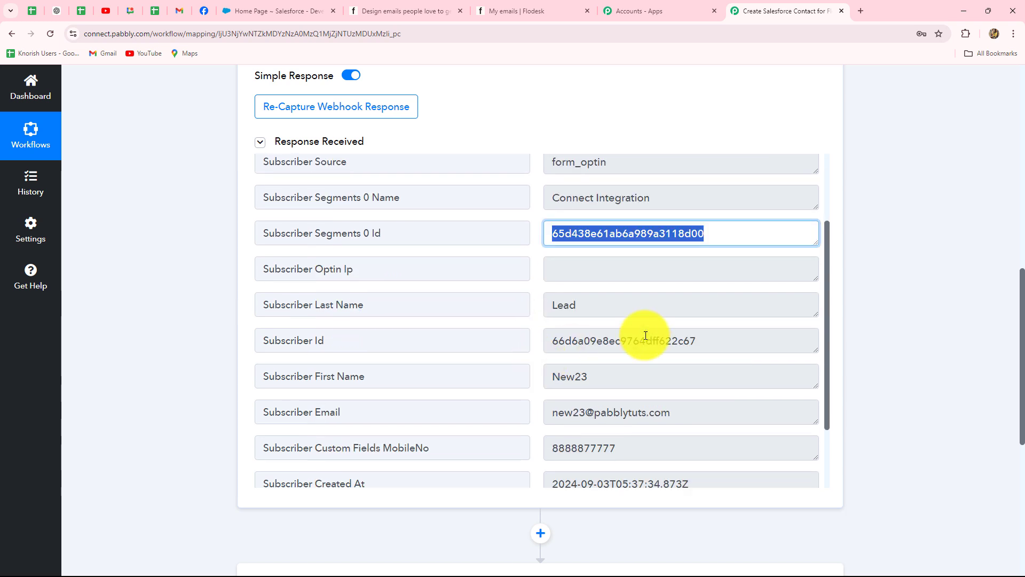
pyautogui.moveTo(568, 377); pyautogui.dragTo(533, 375)
pyautogui.click(578, 306)
pyautogui.click(533, 315)
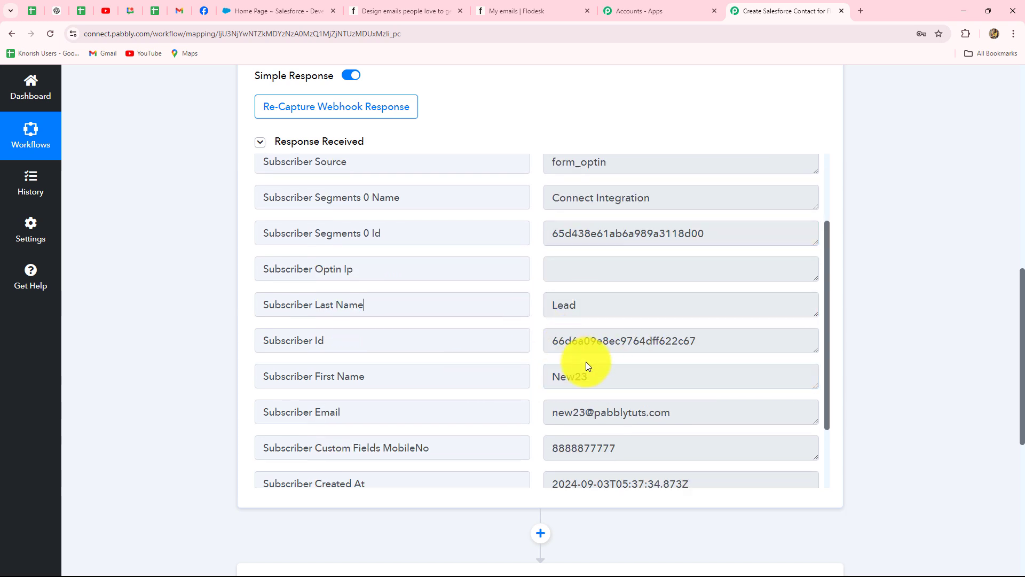
pyautogui.moveTo(714, 342); pyautogui.dragTo(536, 343)
pyautogui.scroll(-2, 650, 320)
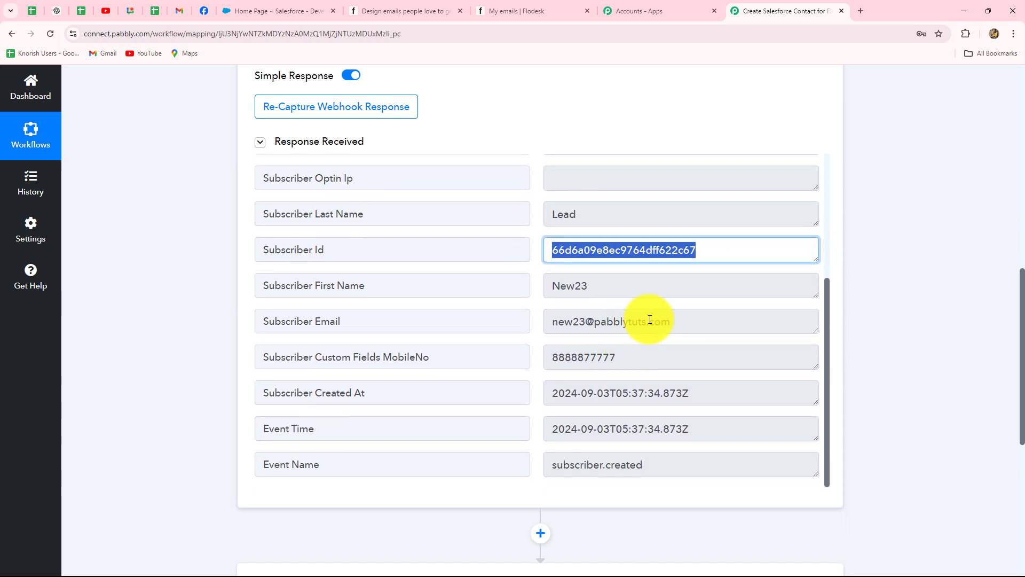
pyautogui.moveTo(721, 323); pyautogui.dragTo(547, 329)
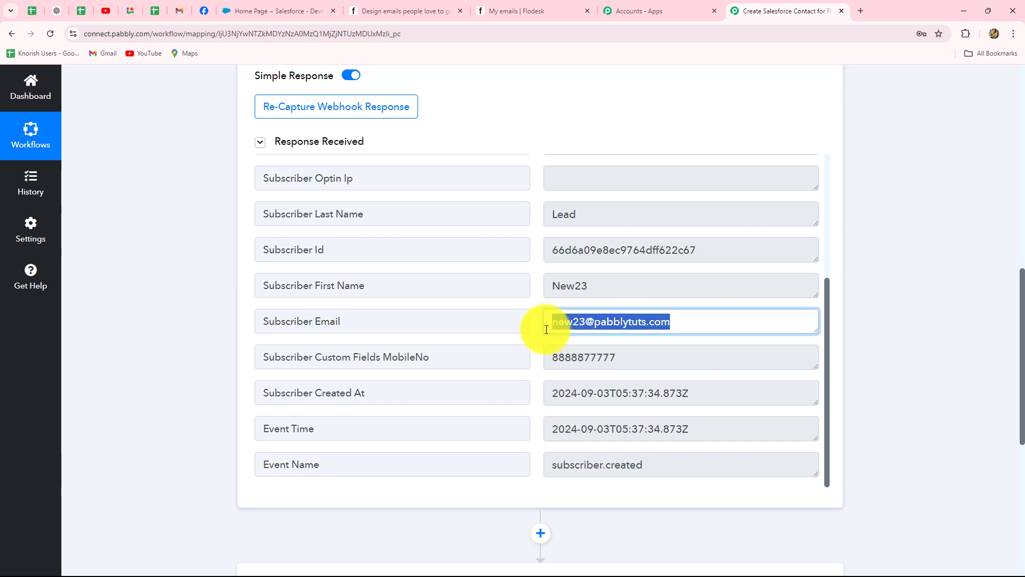
pyautogui.moveTo(617, 357); pyautogui.dragTo(767, 418)
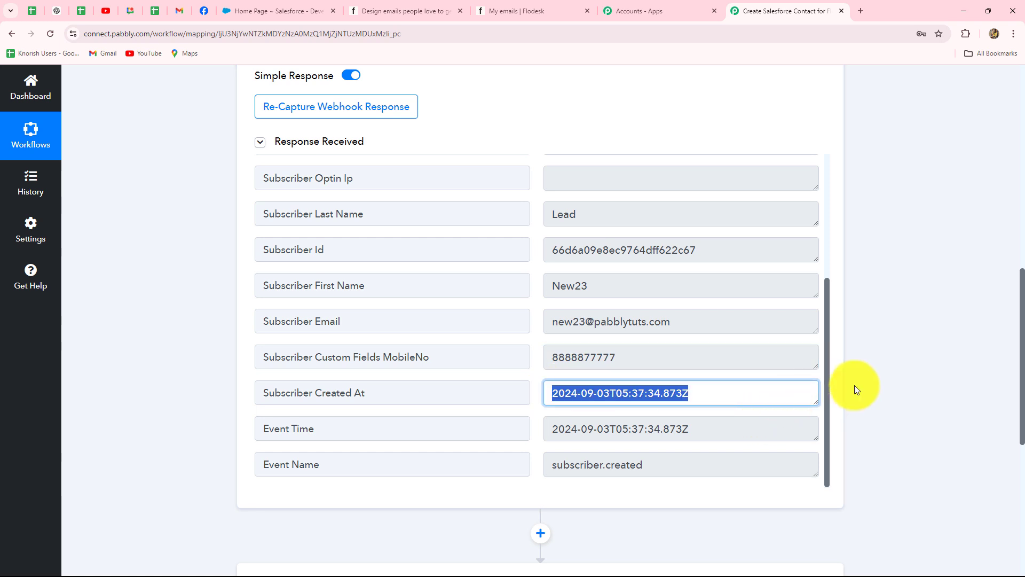
pyautogui.scroll(5, 1002, 347)
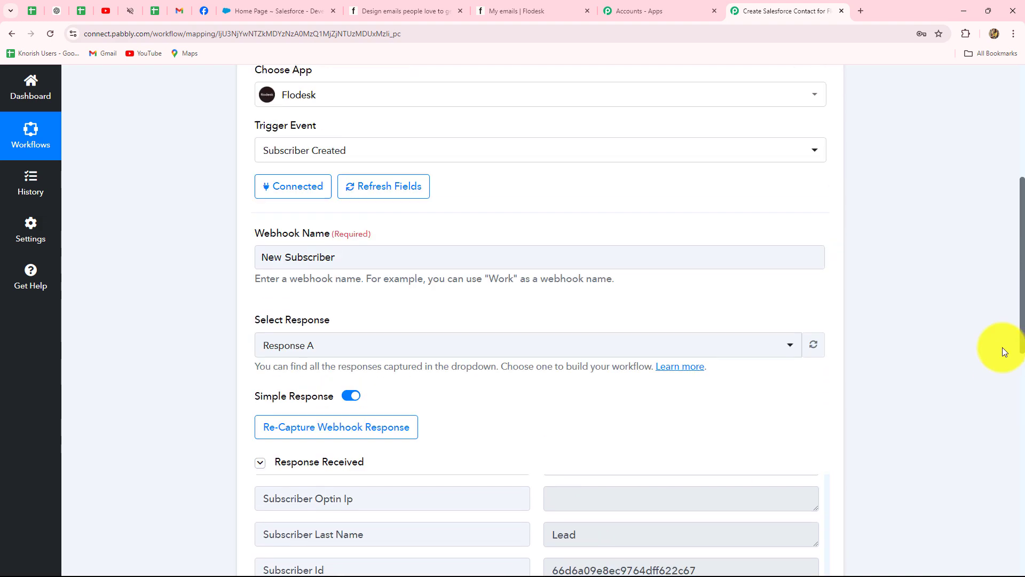
pyautogui.scroll(3, 1002, 351)
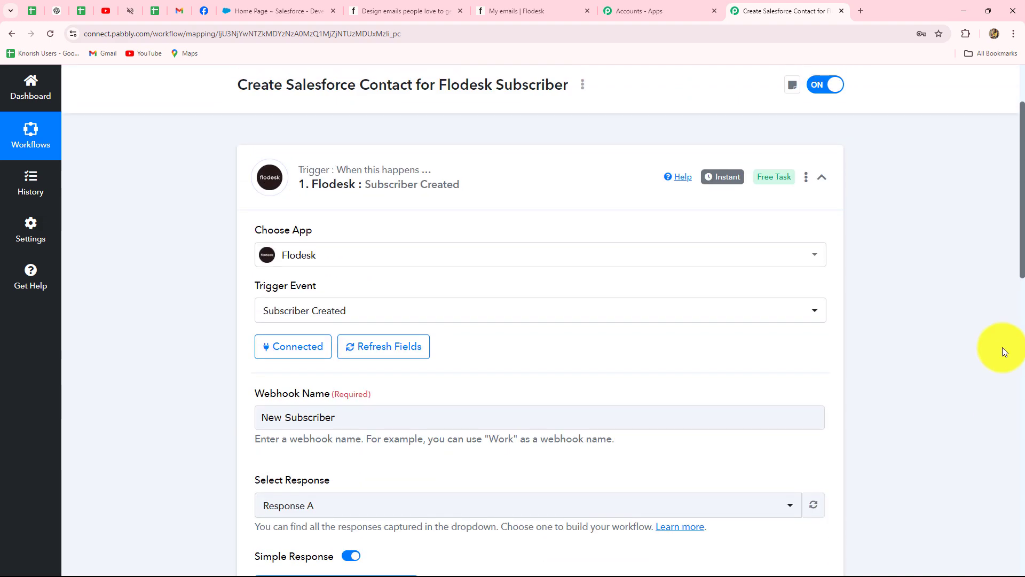
pyautogui.click(499, 5)
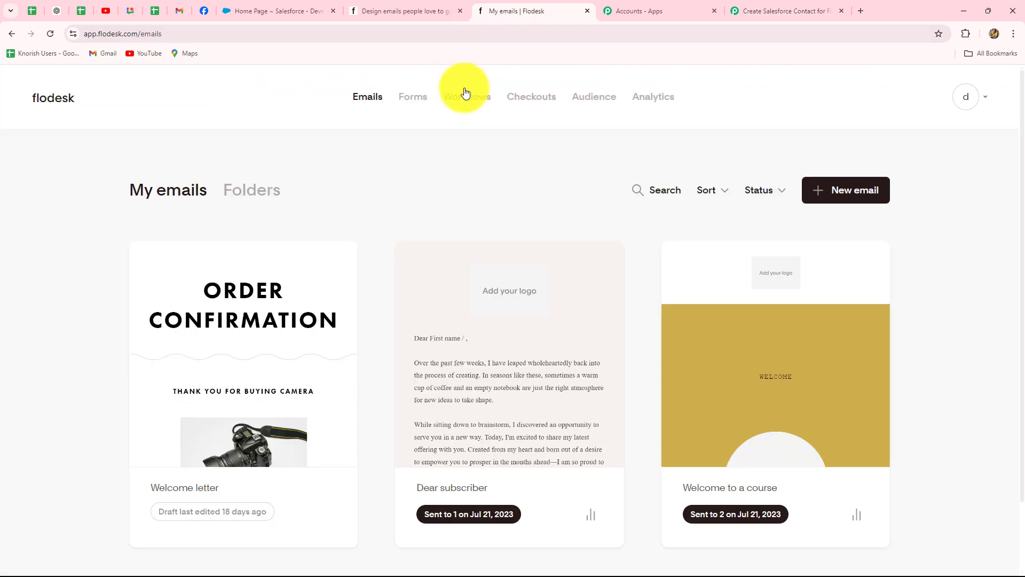
pyautogui.click(585, 100)
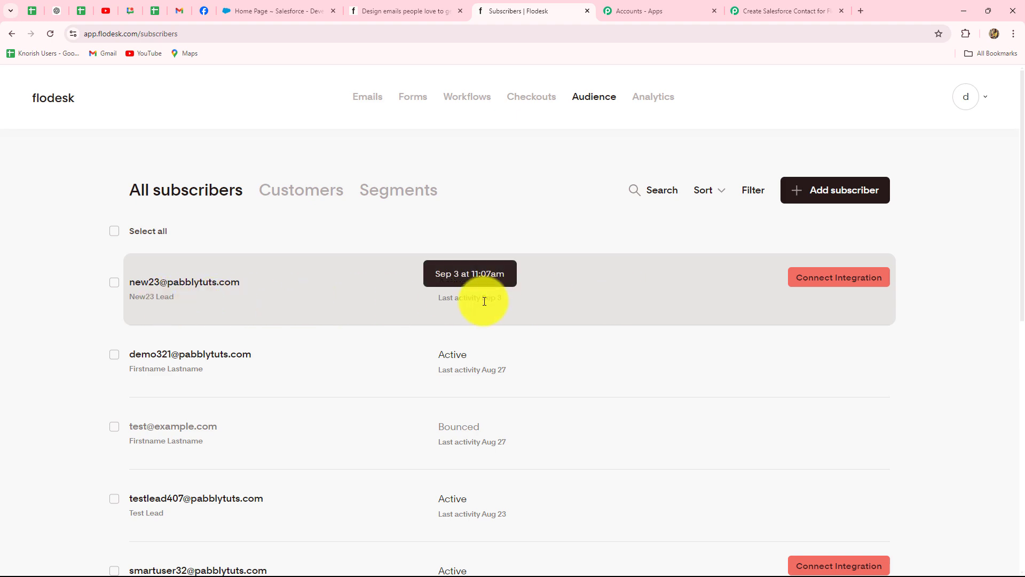
pyautogui.click(787, 2)
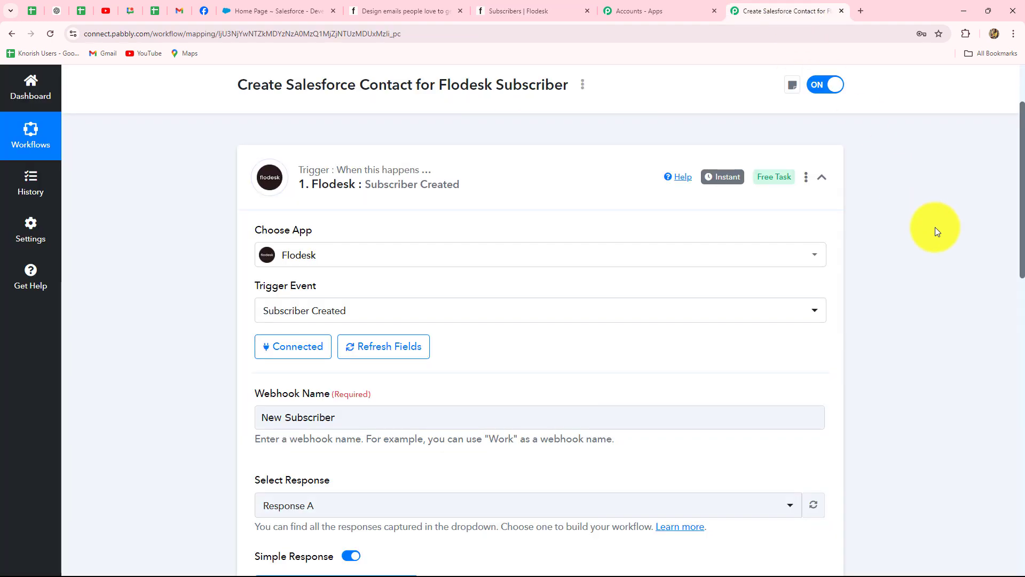
# Expand the empty action step and choose Salesforce as its app by searching 'Sales'.
pyautogui.scroll(-4, 935, 226)
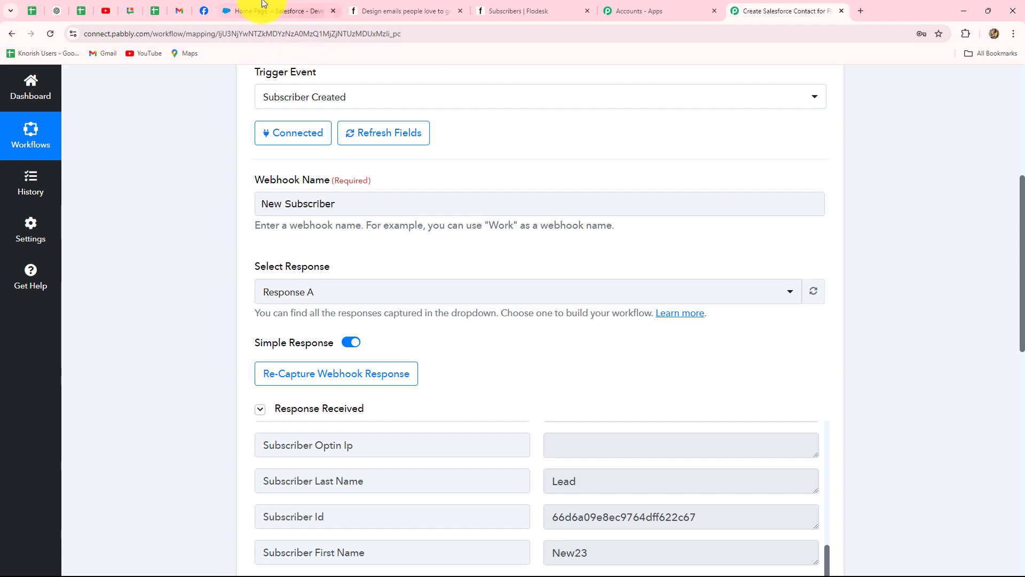
pyautogui.click(268, 10)
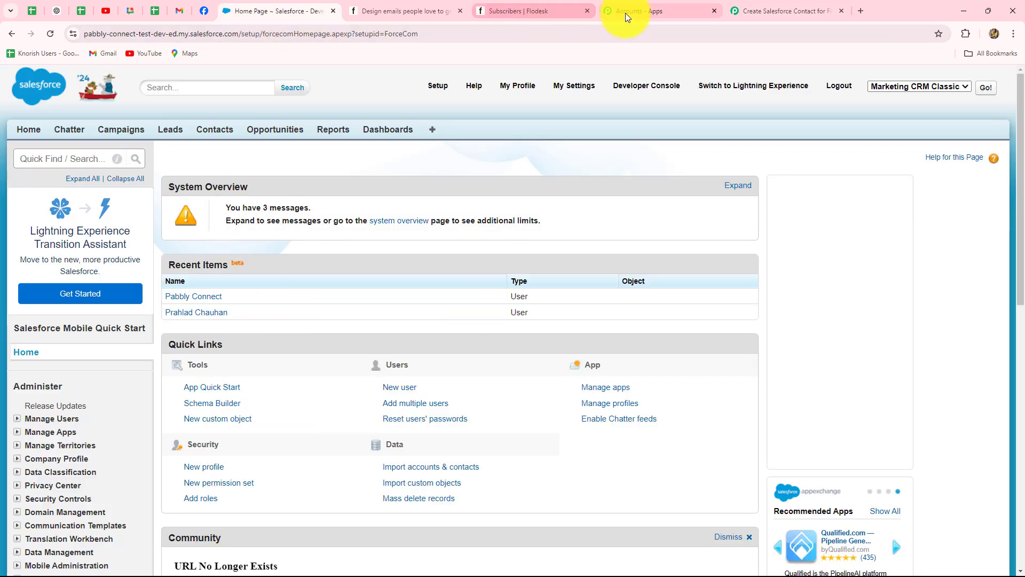
pyautogui.click(746, 13)
pyautogui.scroll(-10, 905, 219)
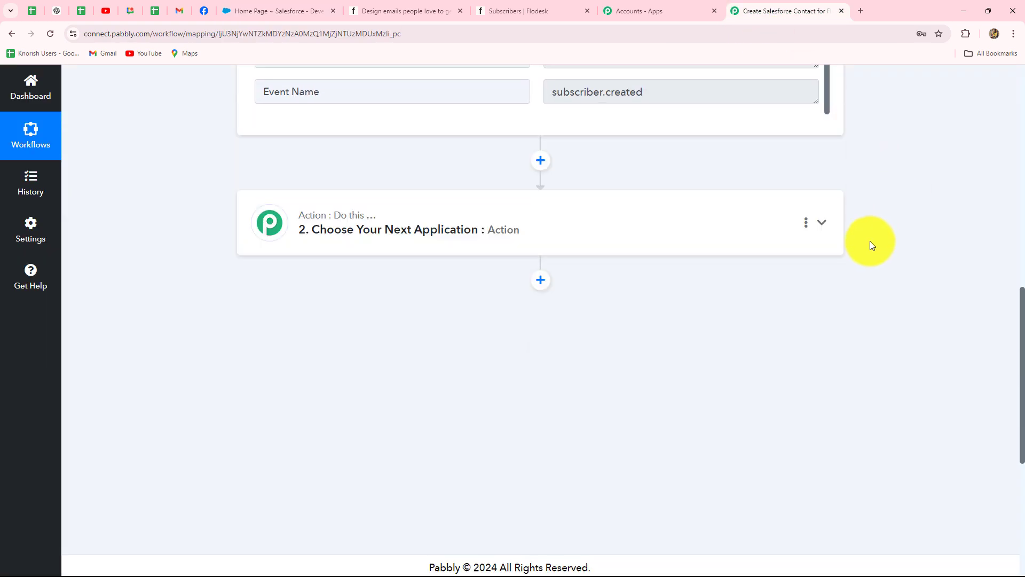
pyautogui.click(324, 216)
pyautogui.scroll(-3, 284, 325)
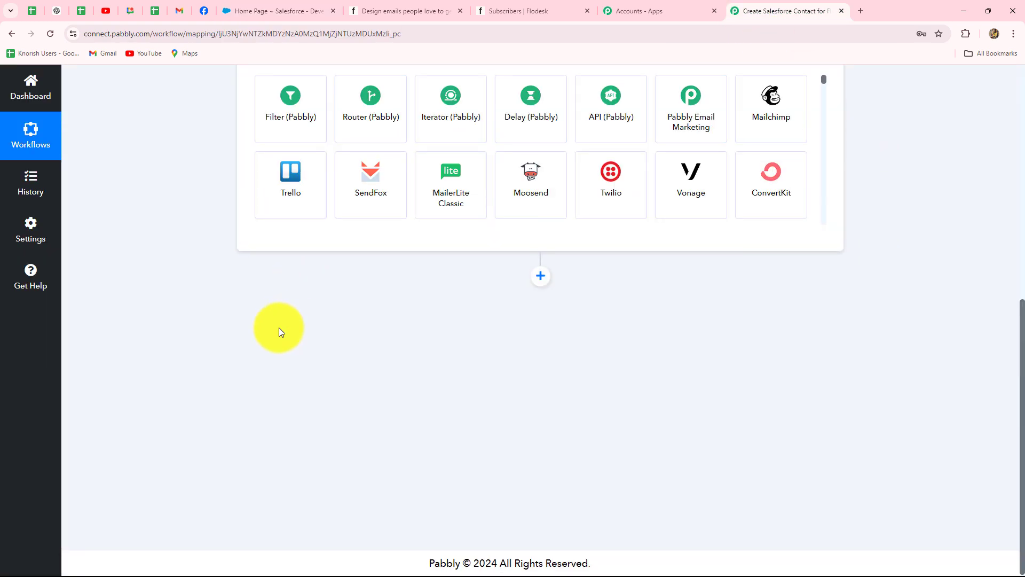
pyautogui.scroll(5, 280, 334)
pyautogui.click(289, 302)
pyautogui.write('Sales')
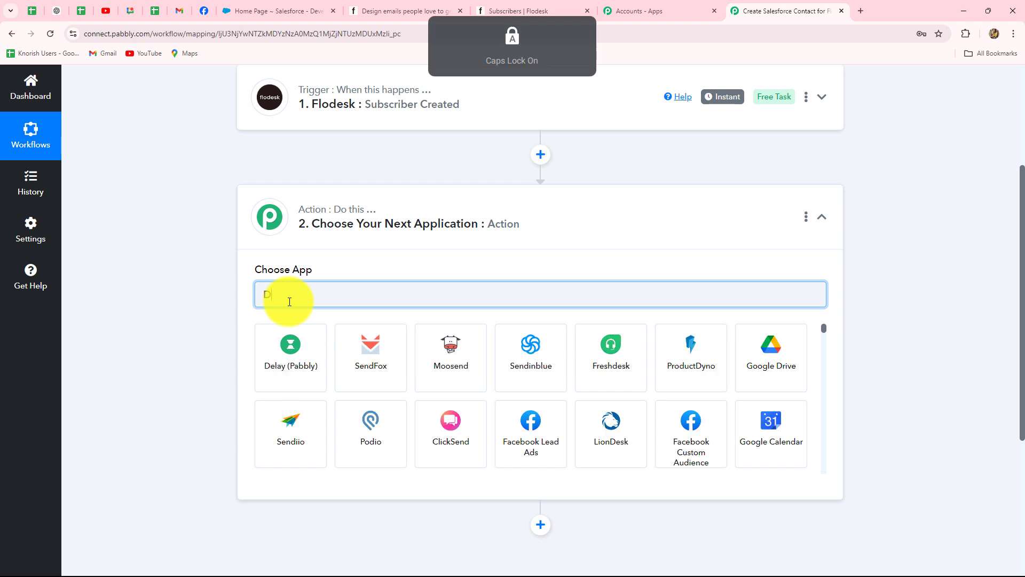
pyautogui.click(459, 376)
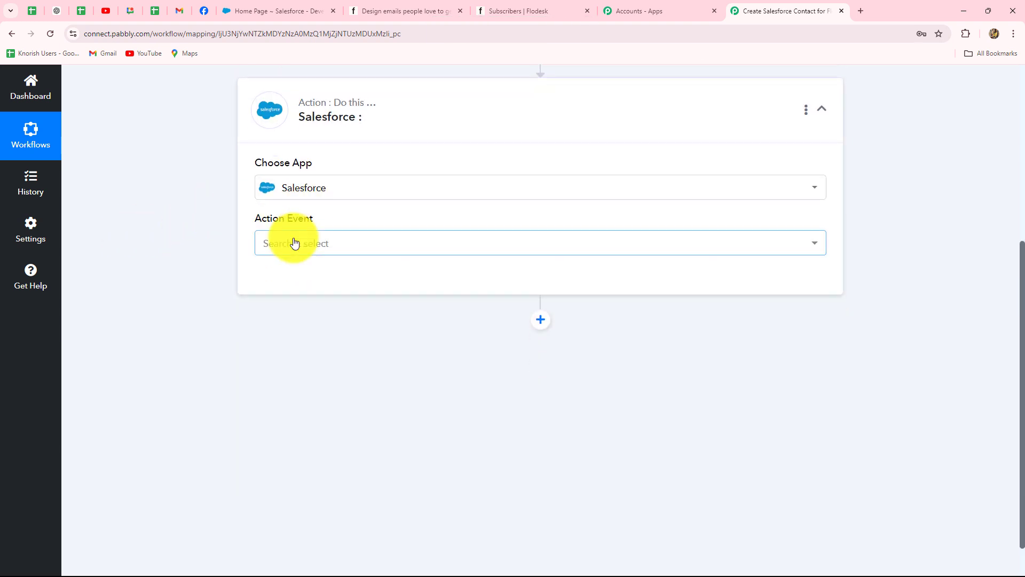
# Set the Salesforce action event to Create Contact.
pyautogui.click(295, 243)
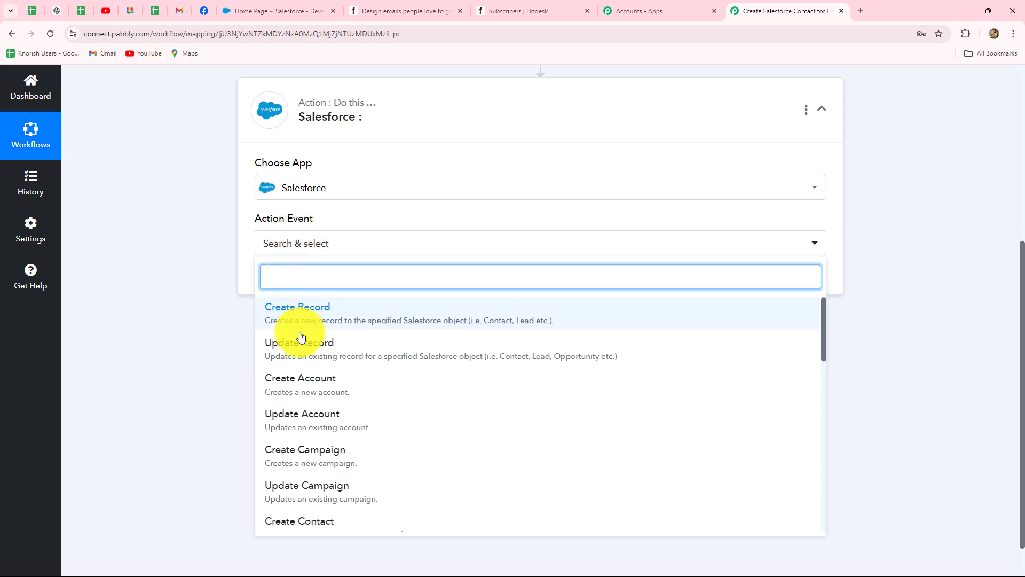
pyautogui.scroll(-3, 315, 469)
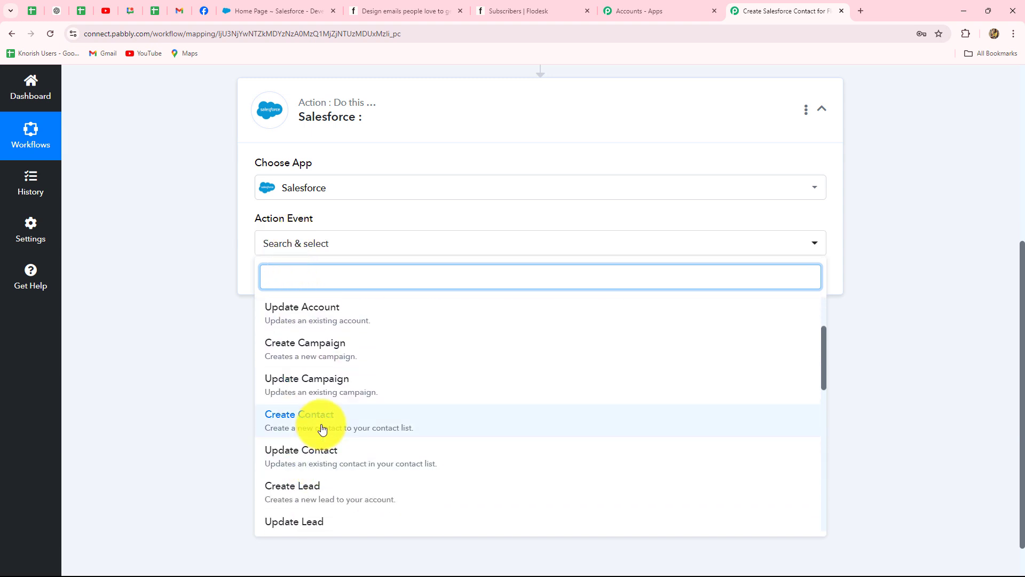
pyautogui.click(320, 419)
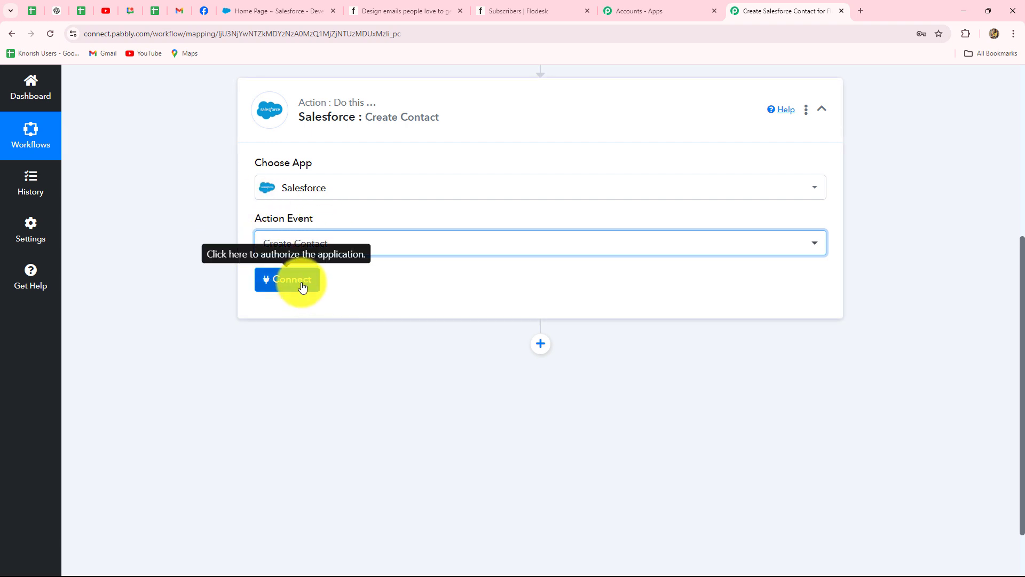
# Add a new Salesforce connection and allow Pabbly Connect access to the Salesforce account.
pyautogui.click(277, 11)
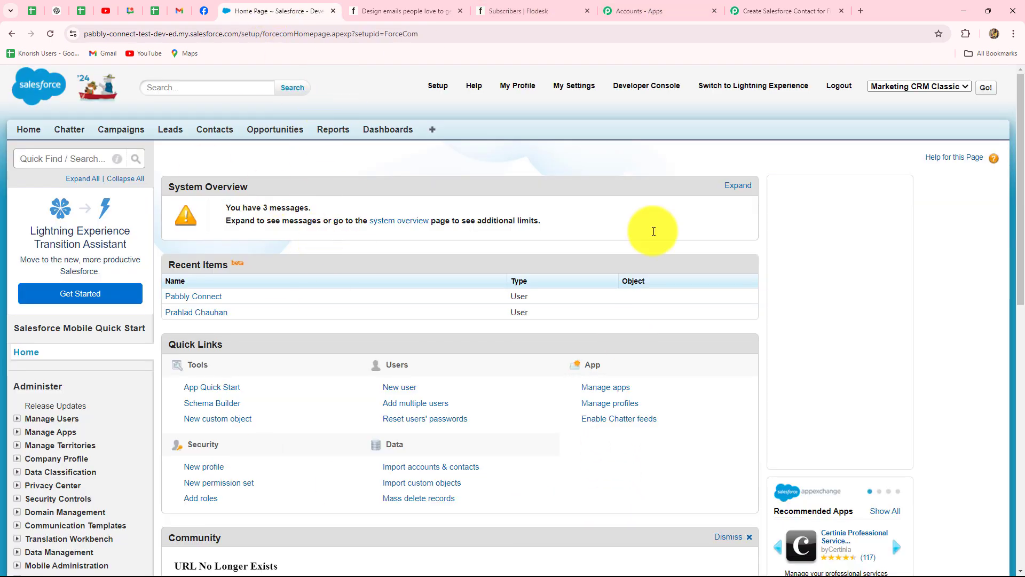
pyautogui.click(769, 7)
pyautogui.click(284, 279)
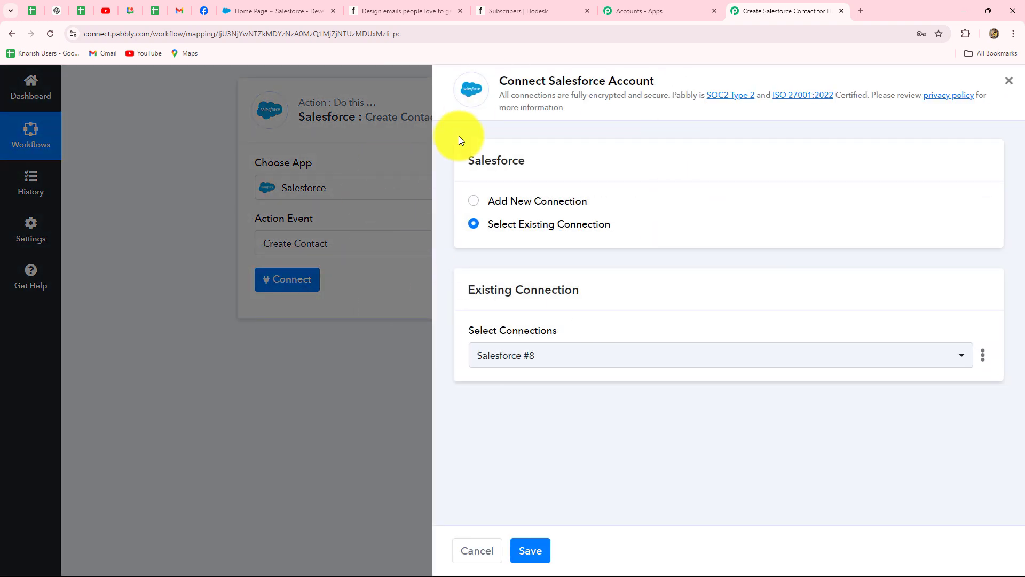
pyautogui.click(473, 203)
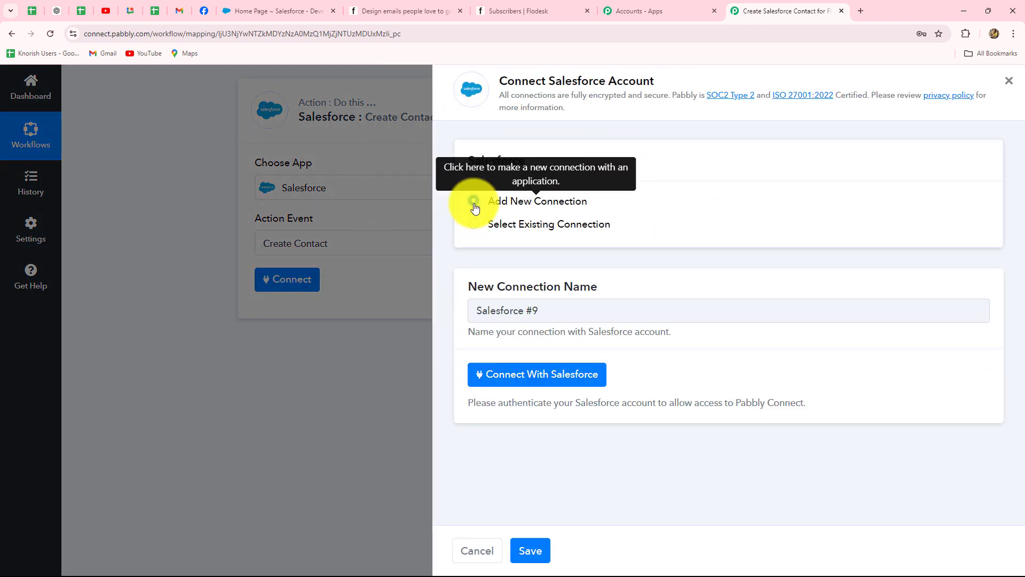
pyautogui.click(524, 383)
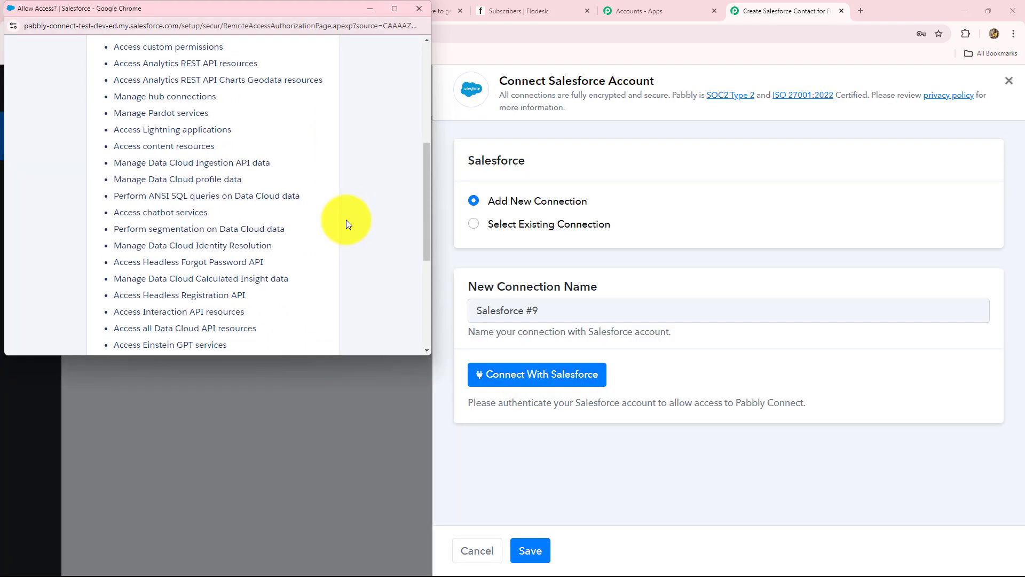
pyautogui.scroll(-4, 346, 219)
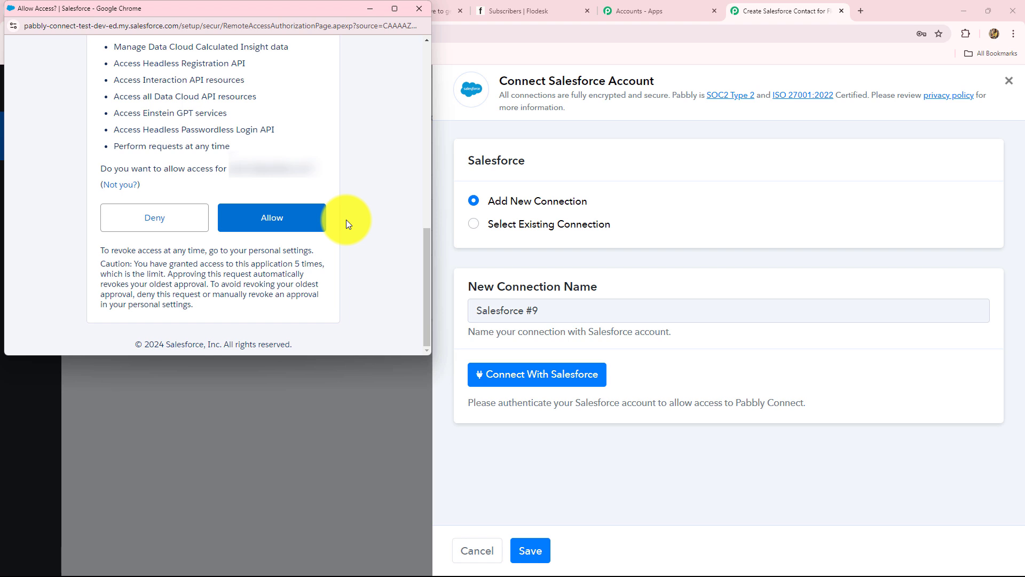
pyautogui.click(273, 220)
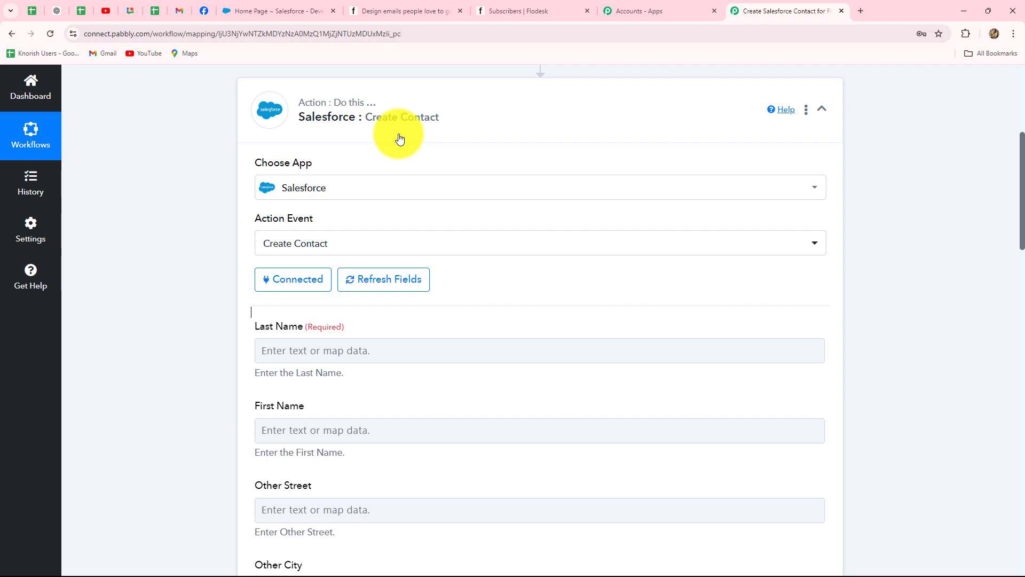
# Map '1. Flodesk: Subscriber Created' Subscriber Last Name into the required Last Name field.
pyautogui.scroll(-7, 522, 419)
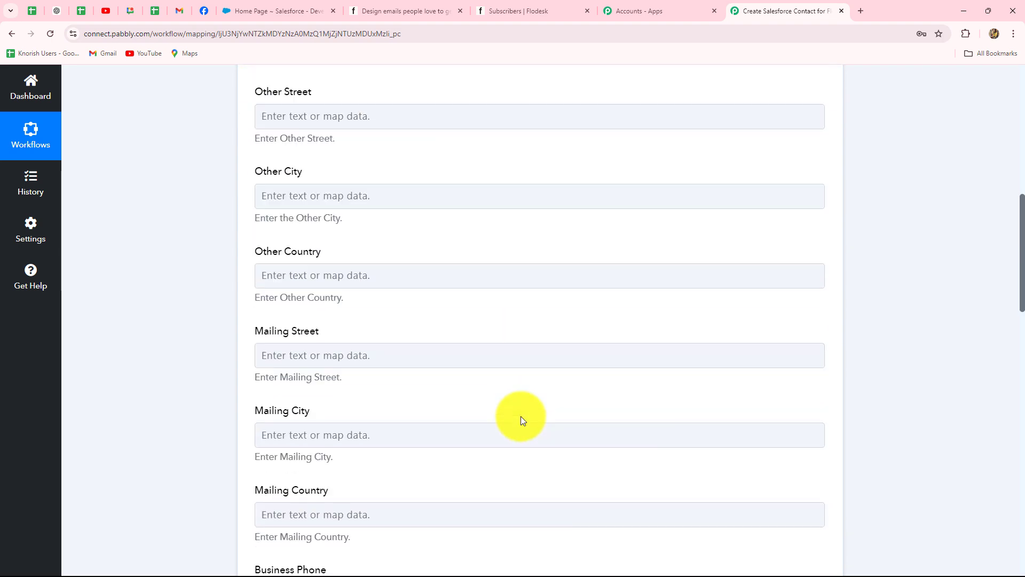
pyautogui.scroll(-11, 520, 416)
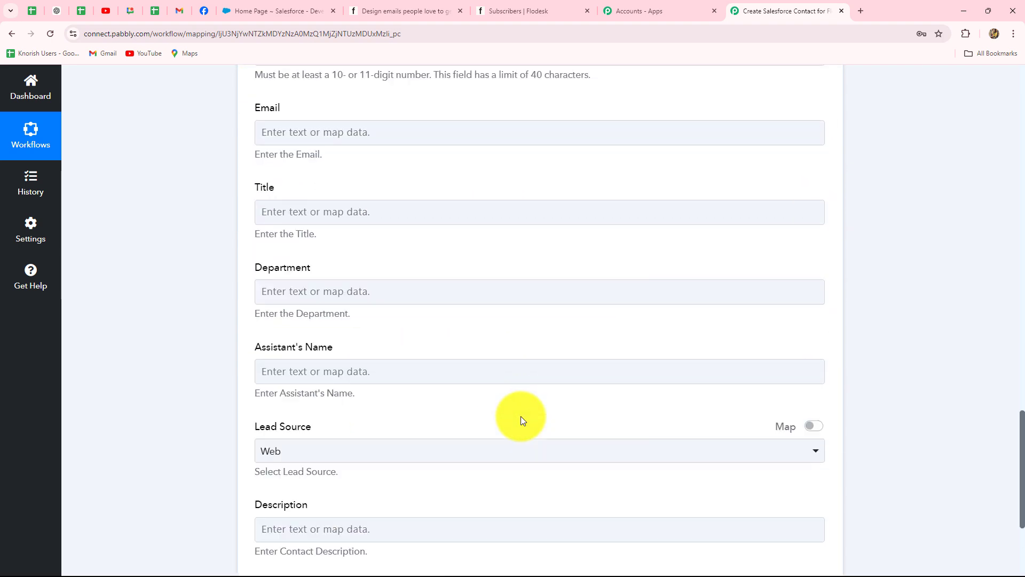
pyautogui.scroll(17, 521, 416)
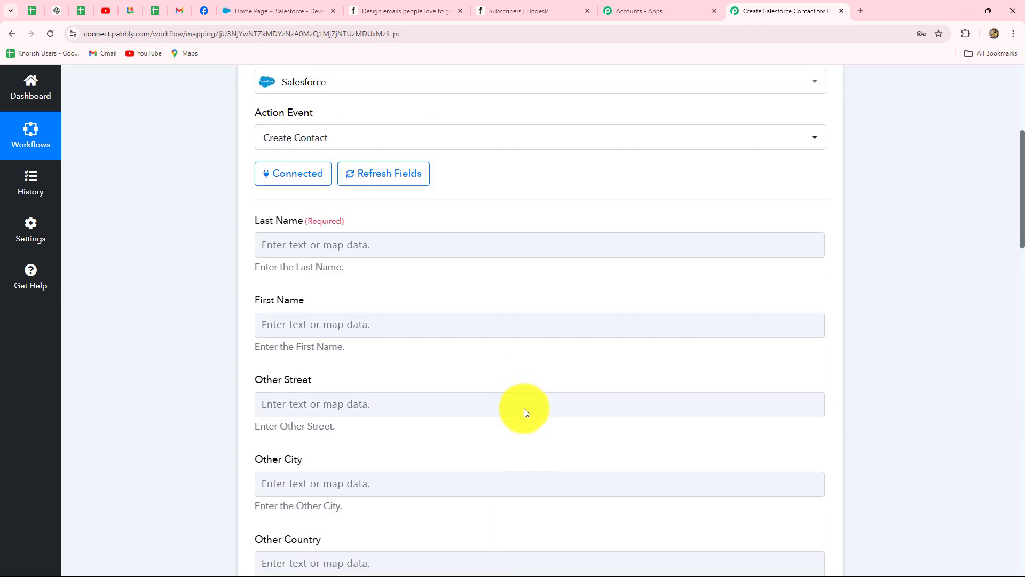
pyautogui.scroll(-1, 426, 338)
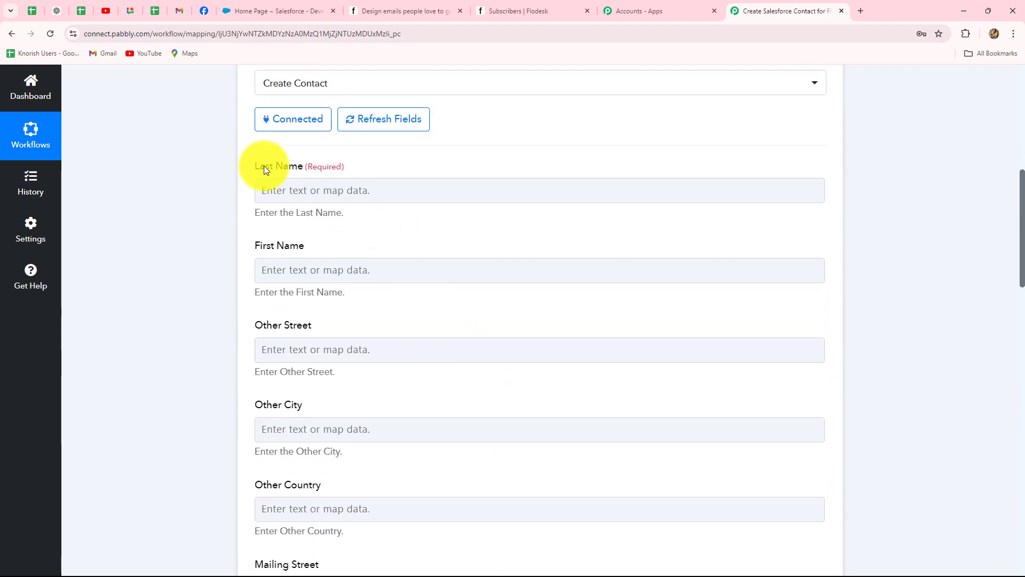
pyautogui.click(335, 195)
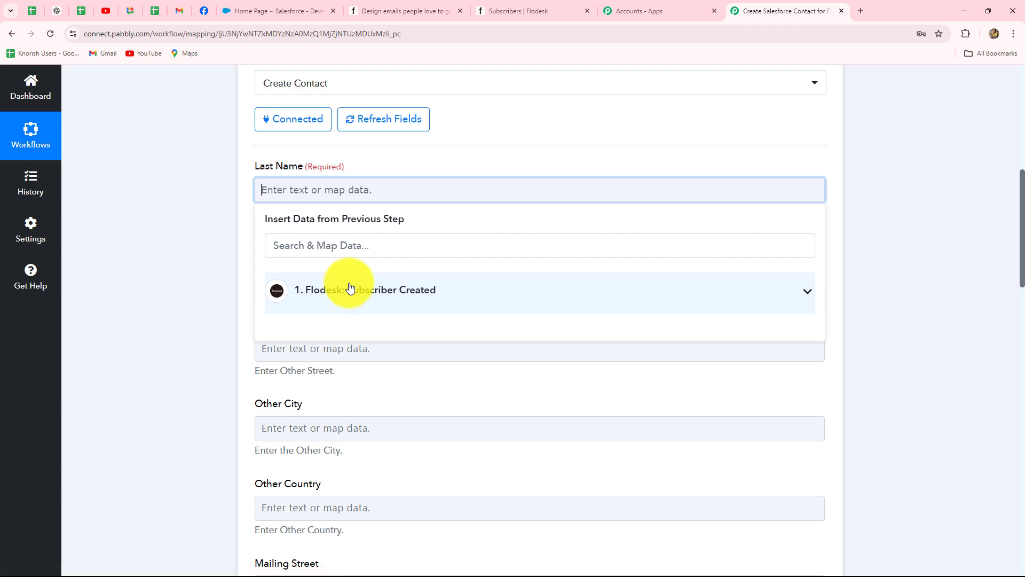
pyautogui.click(350, 288)
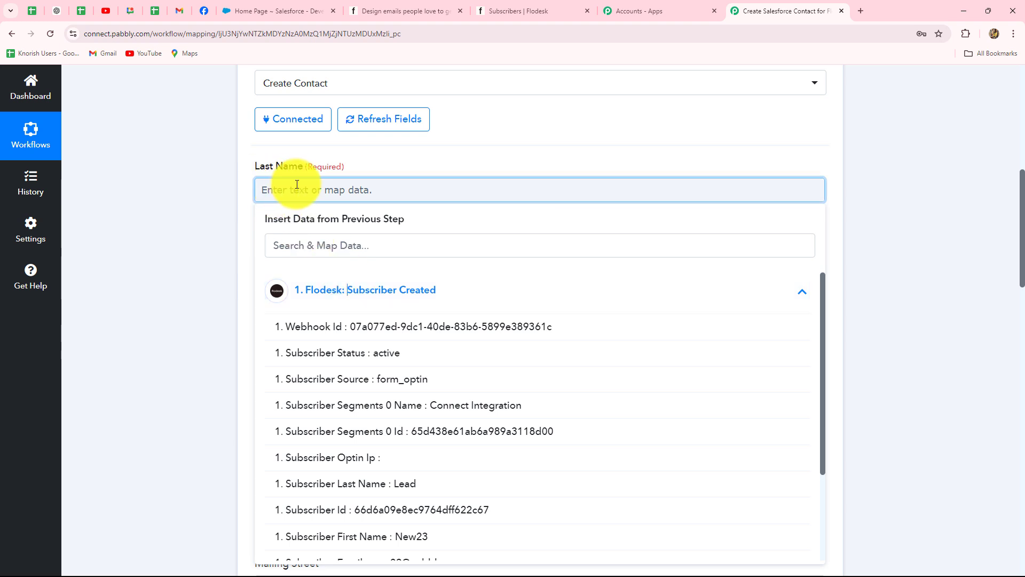
pyautogui.scroll(-2, 227, 332)
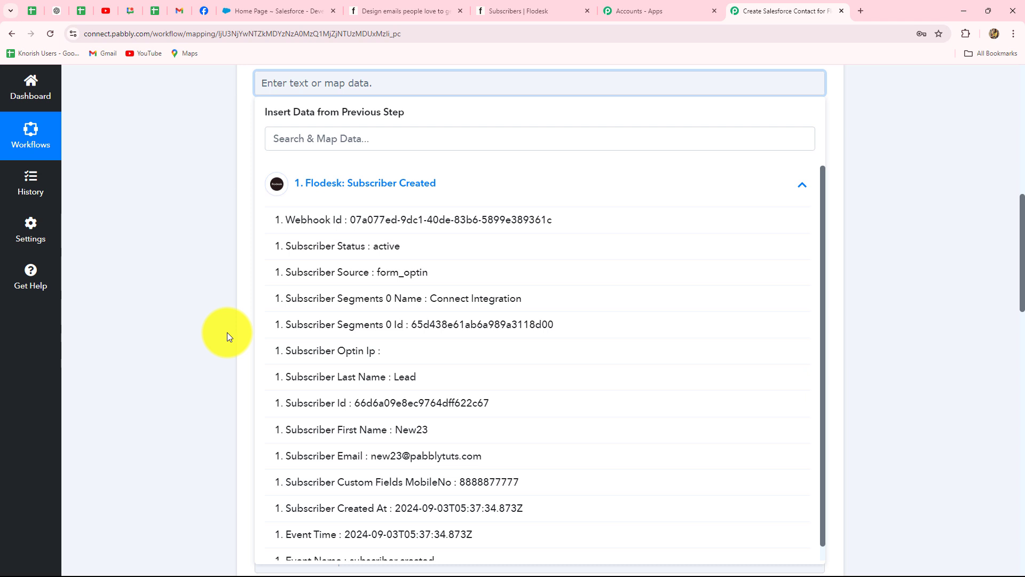
pyautogui.scroll(1, 227, 332)
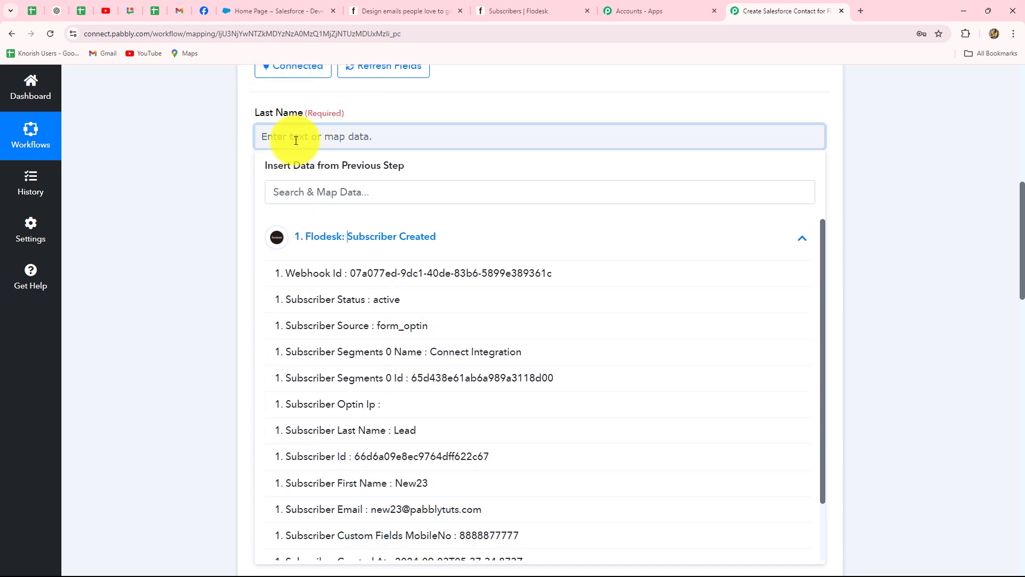
pyautogui.click(407, 433)
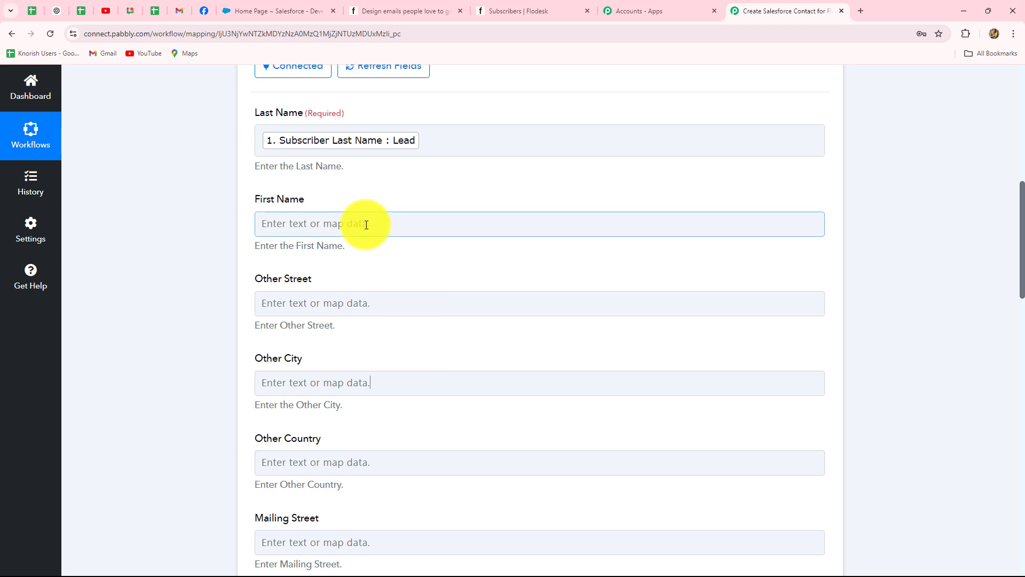
pyautogui.scroll(-2, 367, 224)
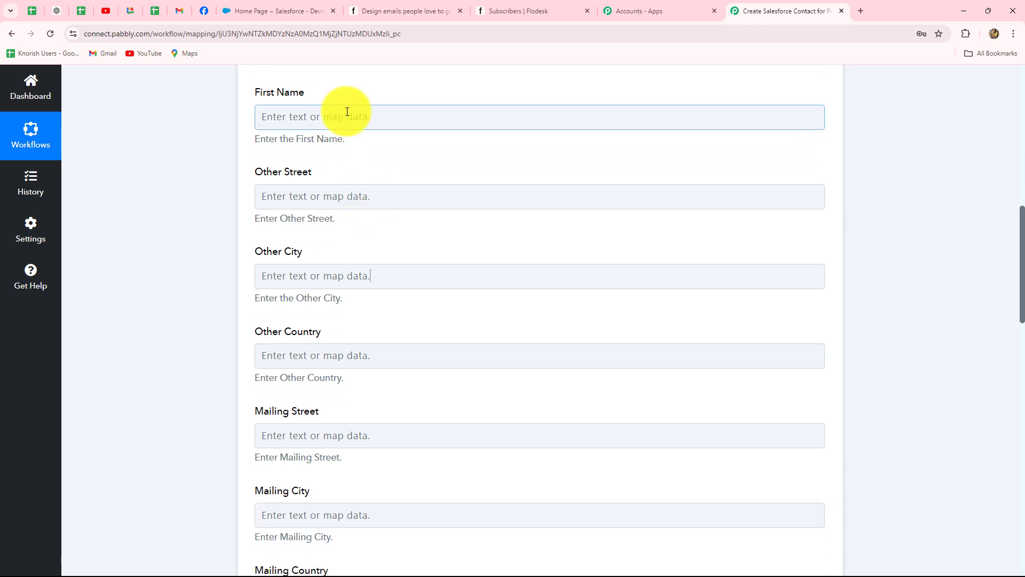
# Map Subscriber First Name into First Name, leaving Other Street unmapped.
pyautogui.click(343, 114)
pyautogui.click(329, 230)
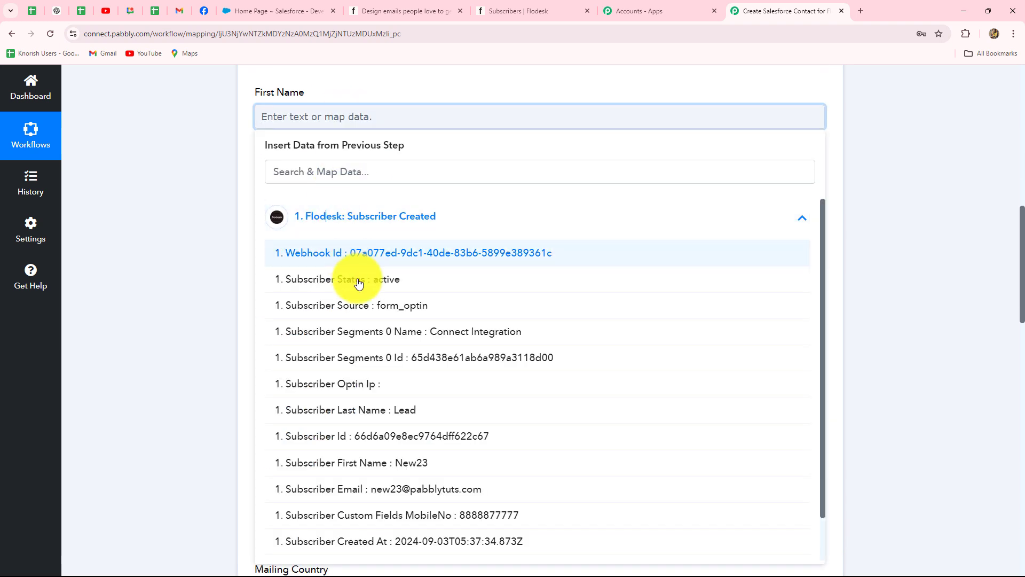
pyautogui.click(409, 461)
pyautogui.click(219, 308)
pyautogui.scroll(-2, 219, 306)
pyautogui.click(266, 94)
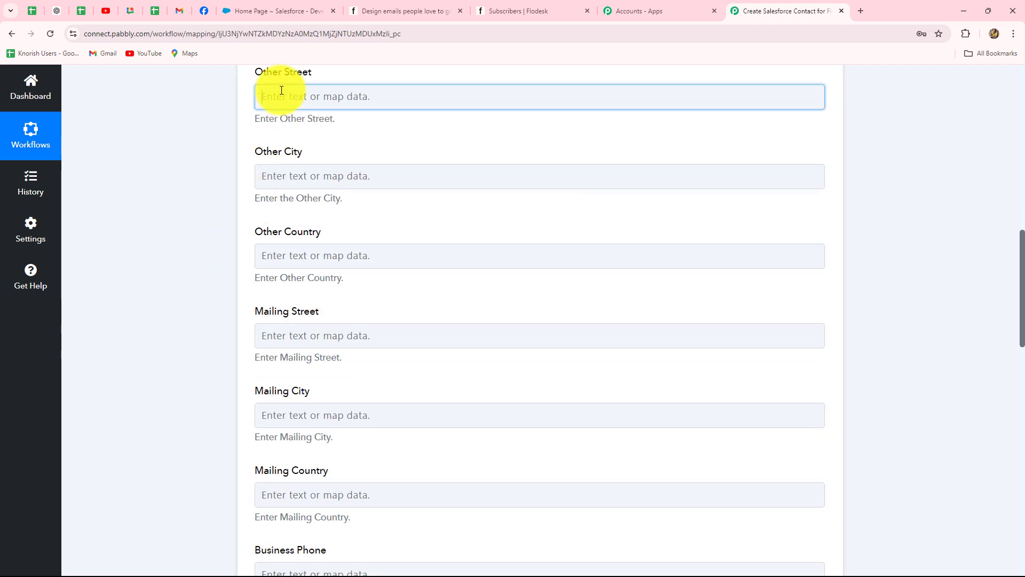
pyautogui.click(337, 198)
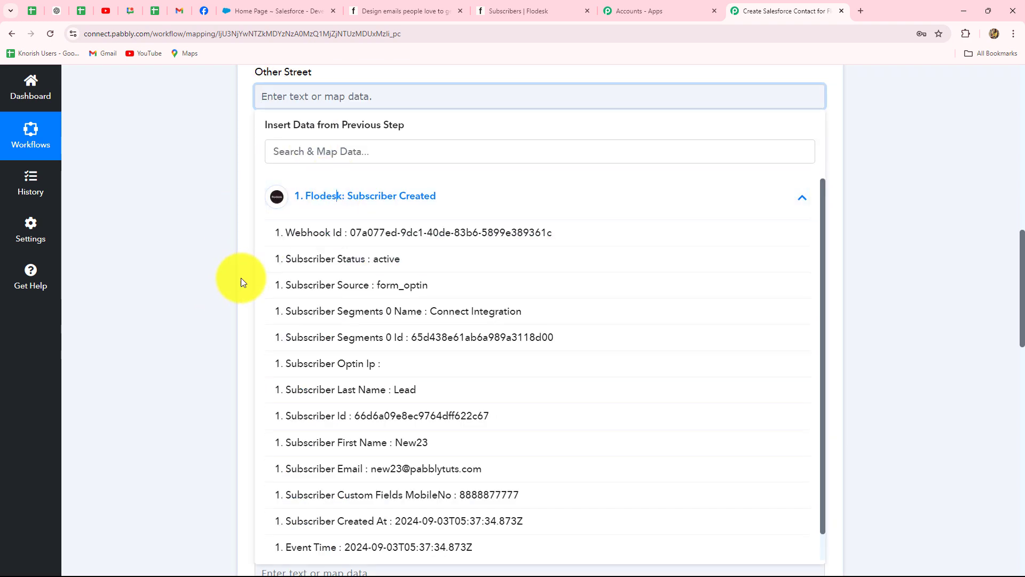
pyautogui.click(175, 316)
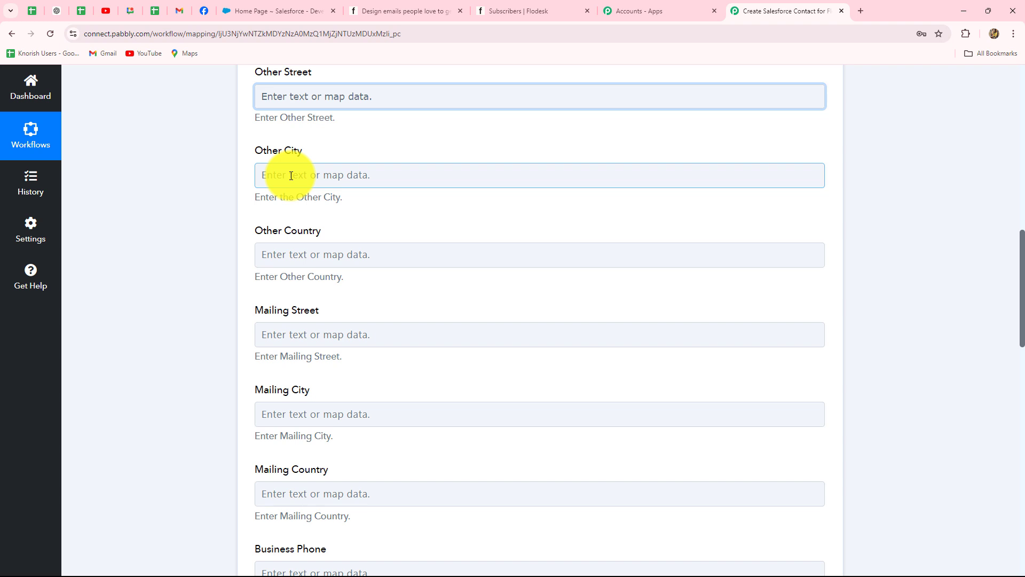
# Map the Flodesk Custom Fields MobileNo value into Mobile Phone.
pyautogui.scroll(-1, 291, 175)
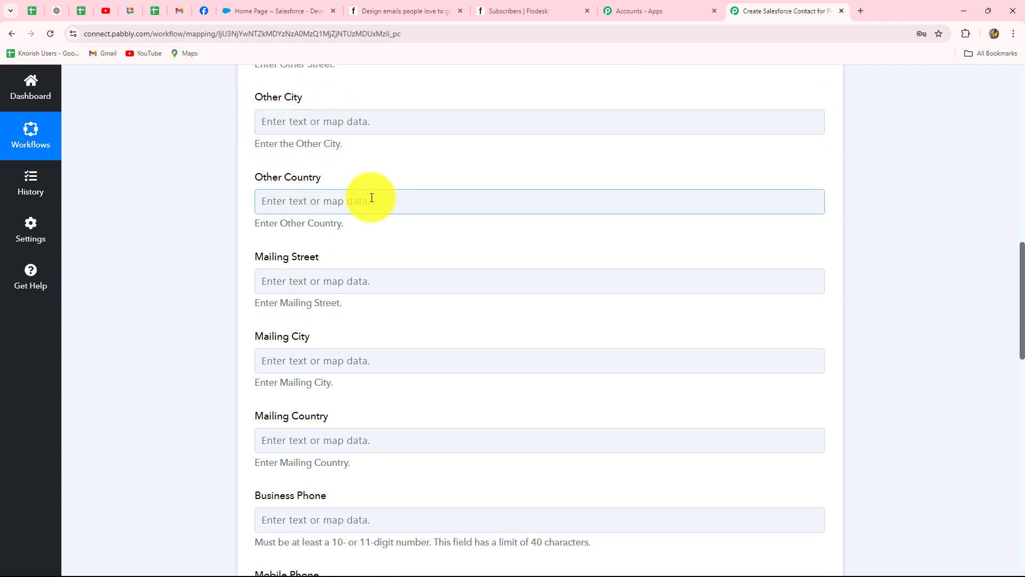
pyautogui.scroll(-2, 371, 198)
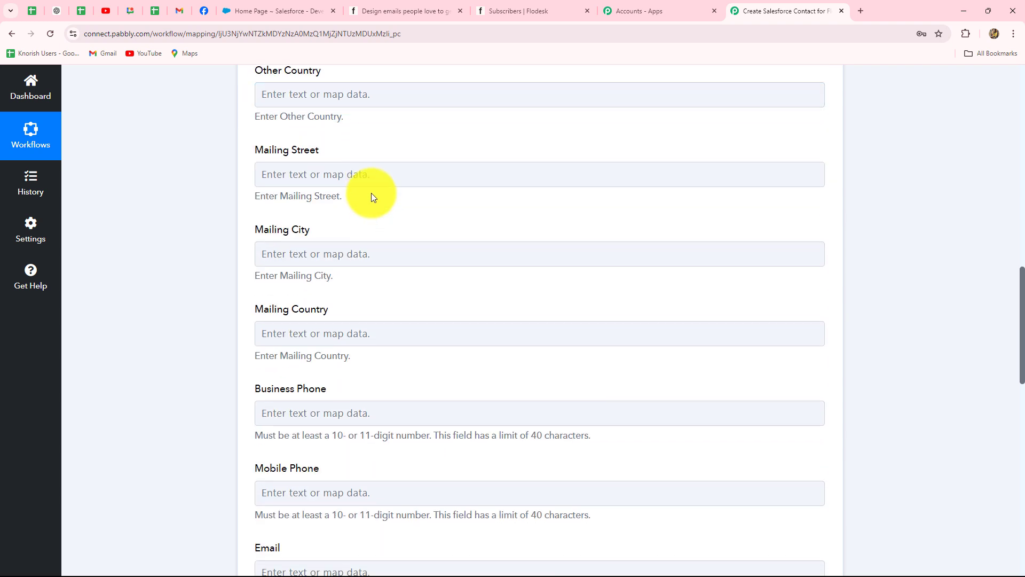
pyautogui.scroll(-1, 367, 198)
pyautogui.scroll(-5, 360, 215)
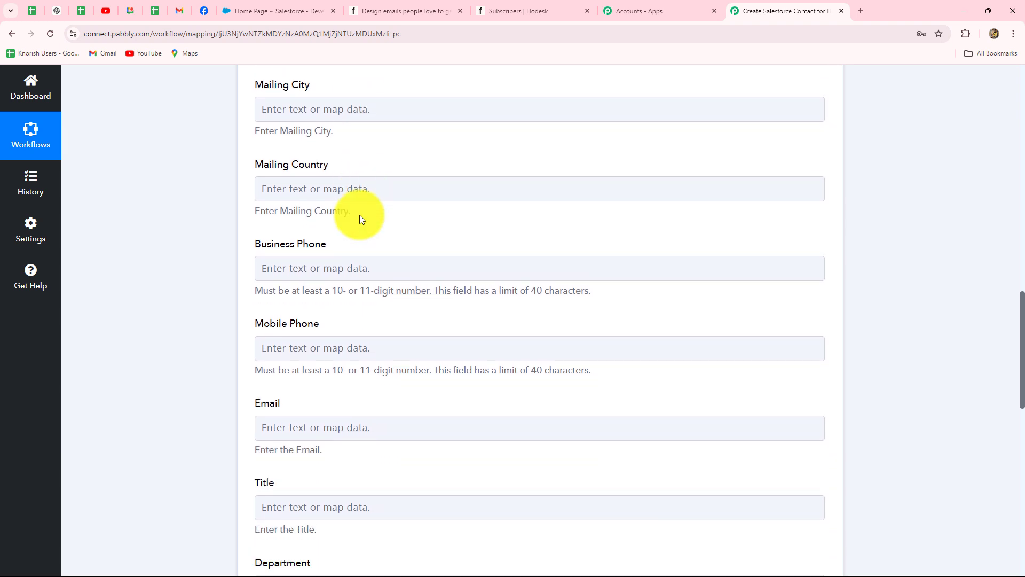
pyautogui.click(343, 229)
pyautogui.click(358, 321)
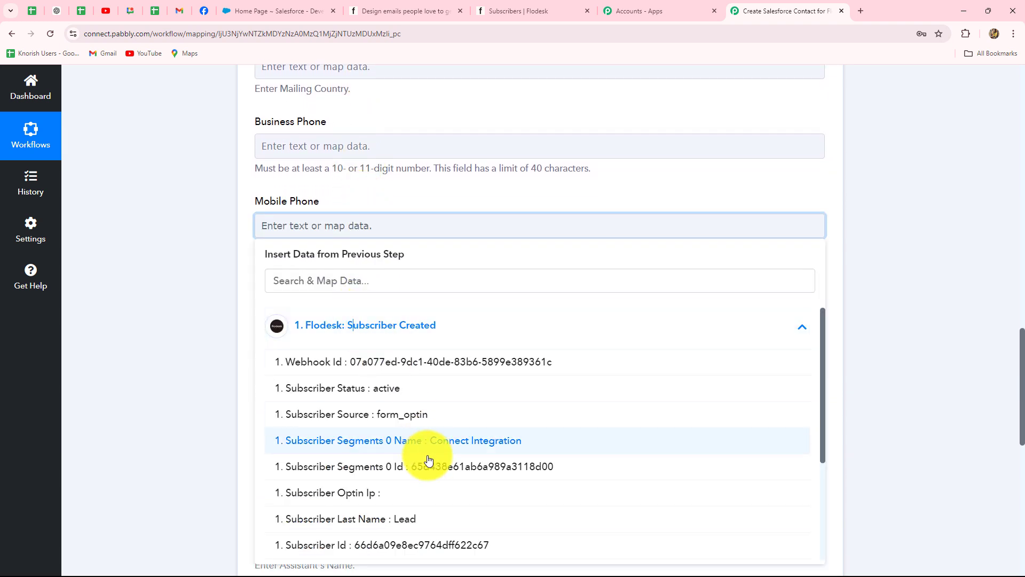
pyautogui.scroll(-2, 423, 467)
pyautogui.click(478, 469)
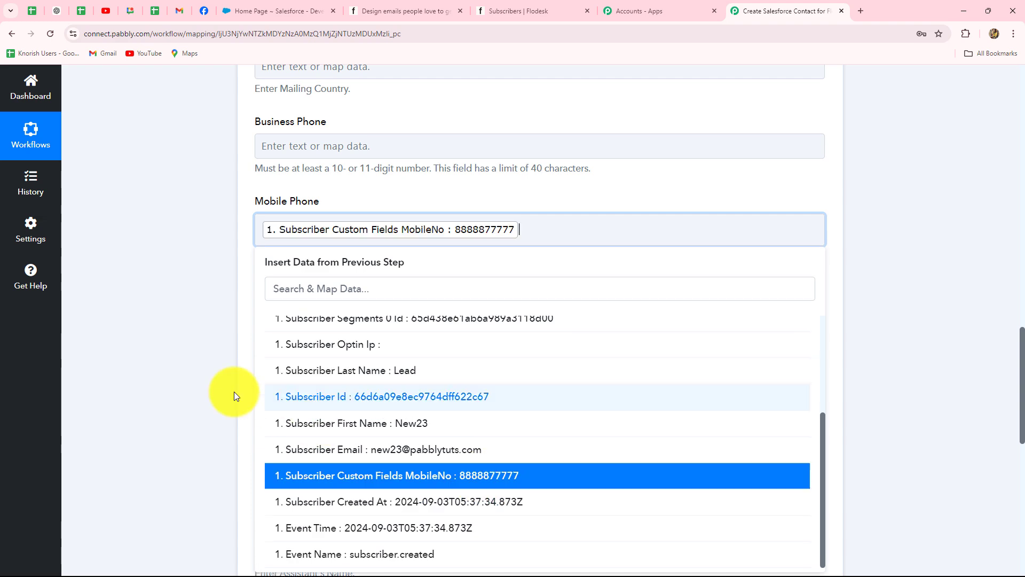
pyautogui.click(190, 346)
# Map Subscriber Email into the contact's Email field.
pyautogui.scroll(-1, 190, 346)
pyautogui.click(297, 262)
pyautogui.scroll(-3, 297, 266)
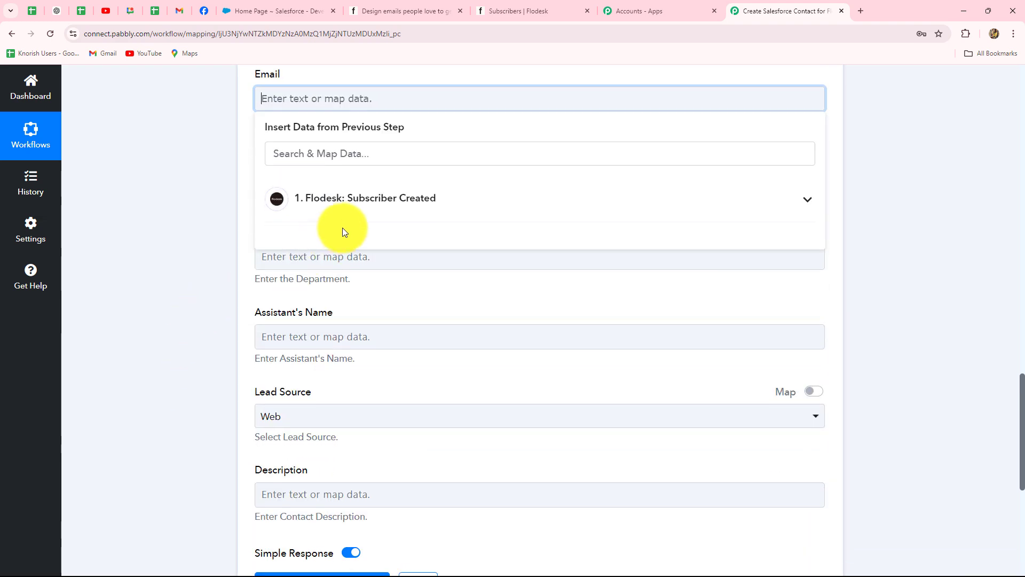
pyautogui.click(347, 200)
pyautogui.click(398, 474)
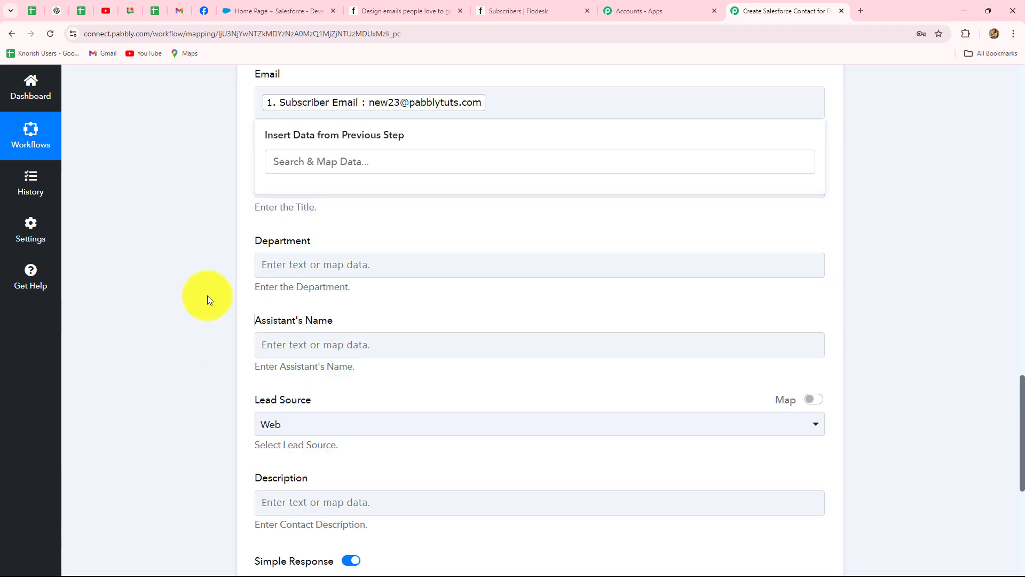
# Keep Web as the contact's Lead Source.
pyautogui.scroll(-2, 207, 296)
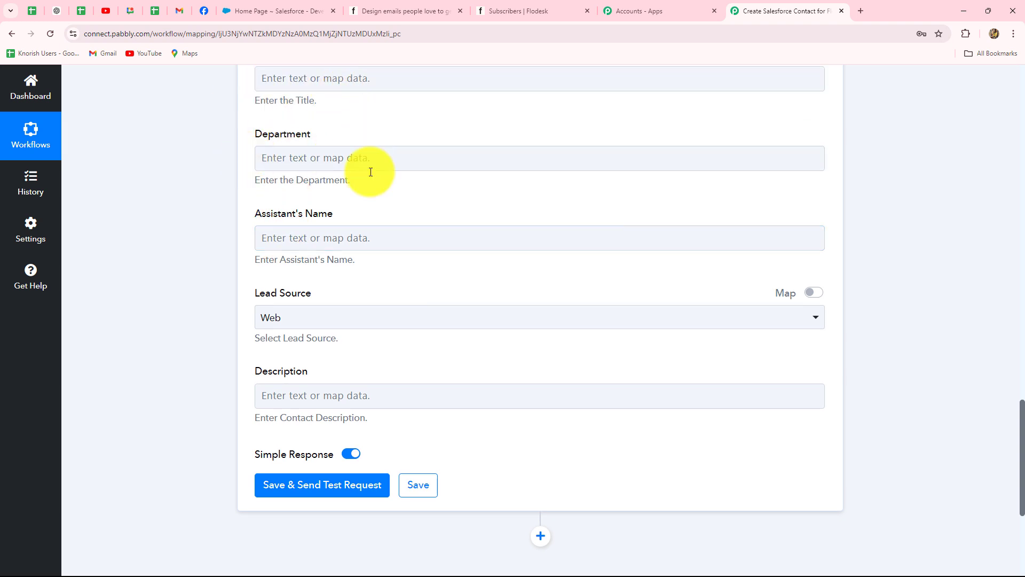
pyautogui.scroll(4, 386, 310)
pyautogui.scroll(-7, 321, 240)
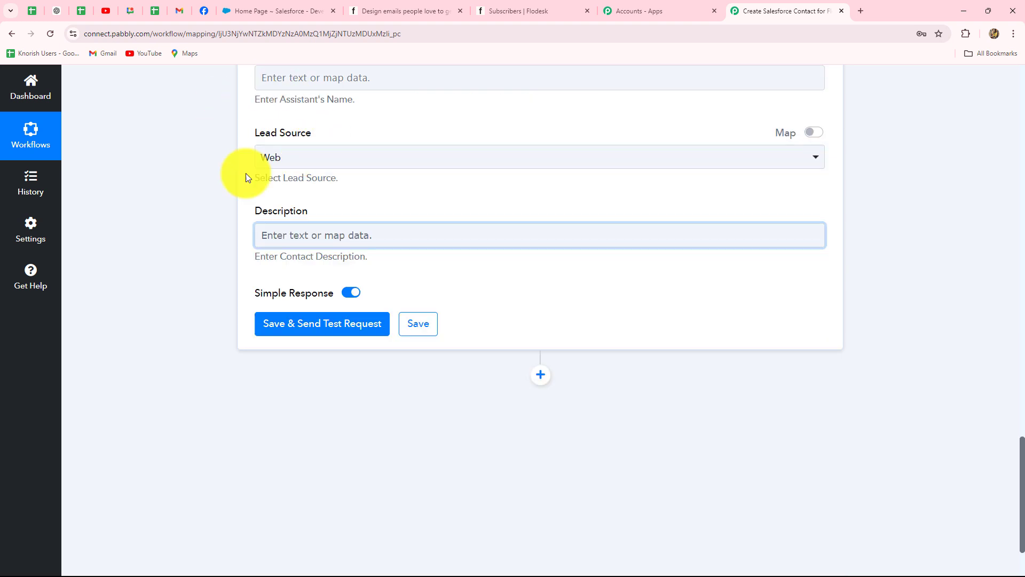
pyautogui.click(306, 160)
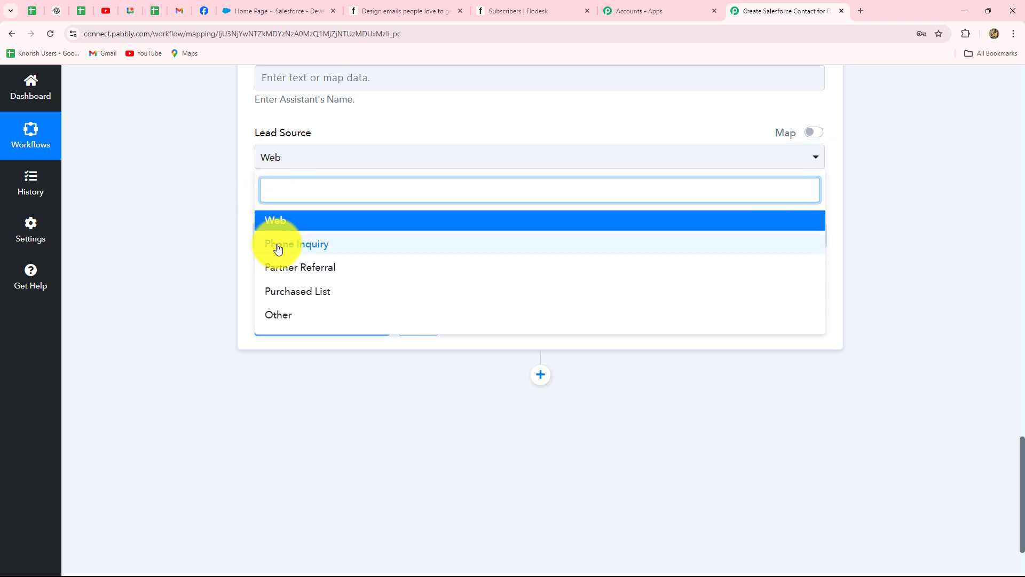
pyautogui.click(213, 220)
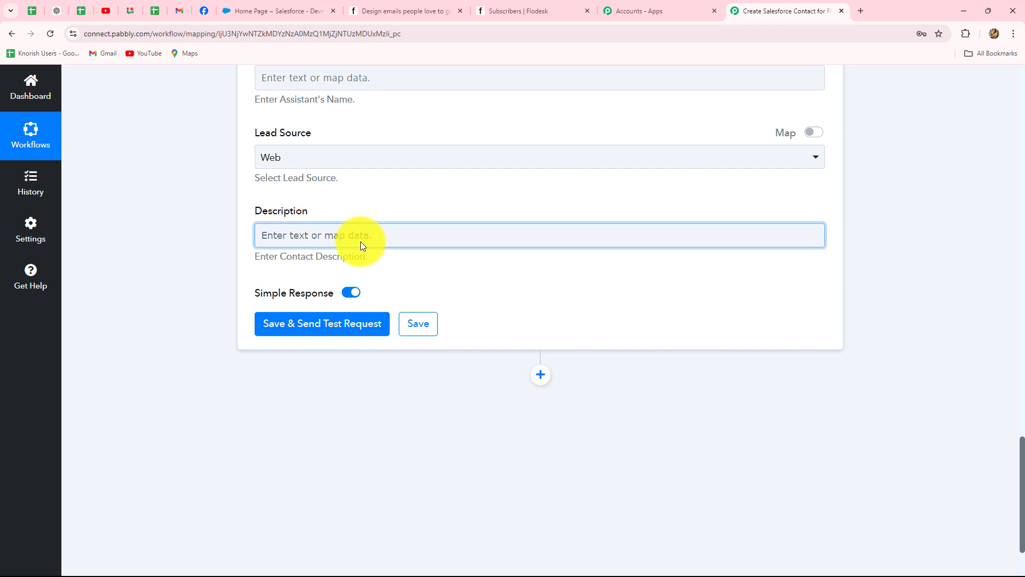
# Enter 'Online Digital Marketing Course' as the contact's Description.
pyautogui.click(302, 235)
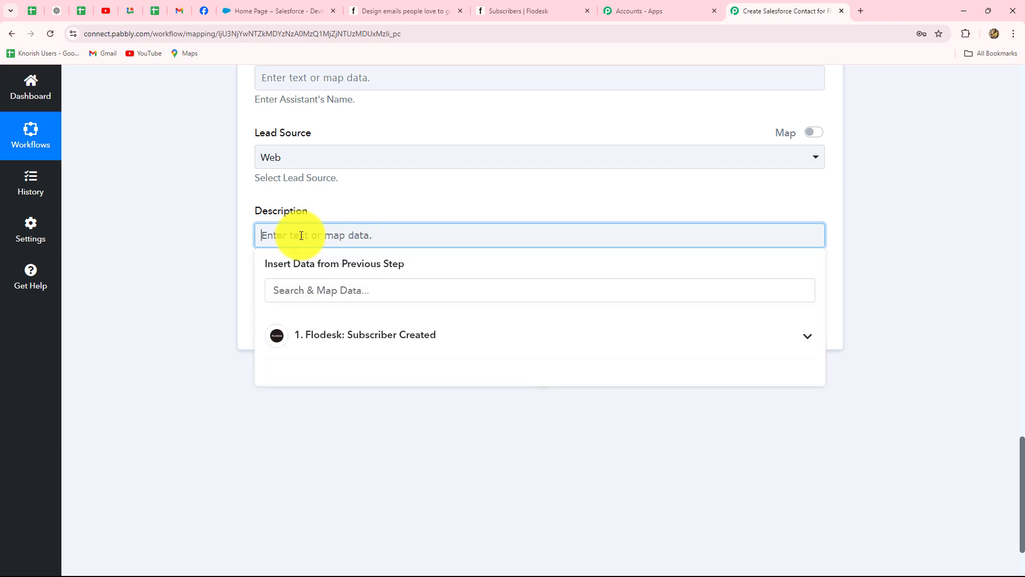
pyautogui.write('Online Digital Marketing Course')
pyautogui.click(168, 201)
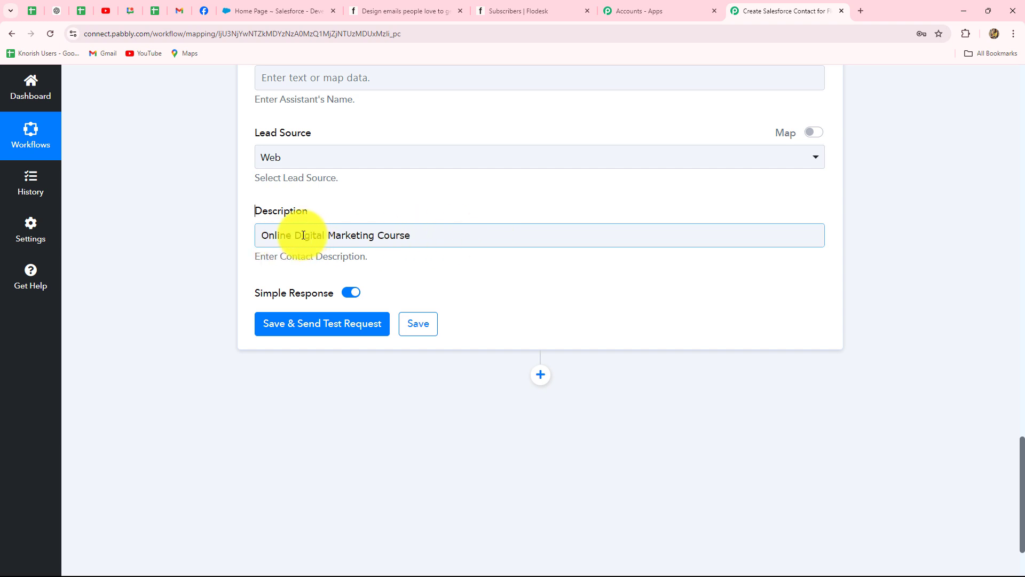
pyautogui.moveTo(294, 235); pyautogui.dragTo(416, 235)
pyautogui.click(178, 273)
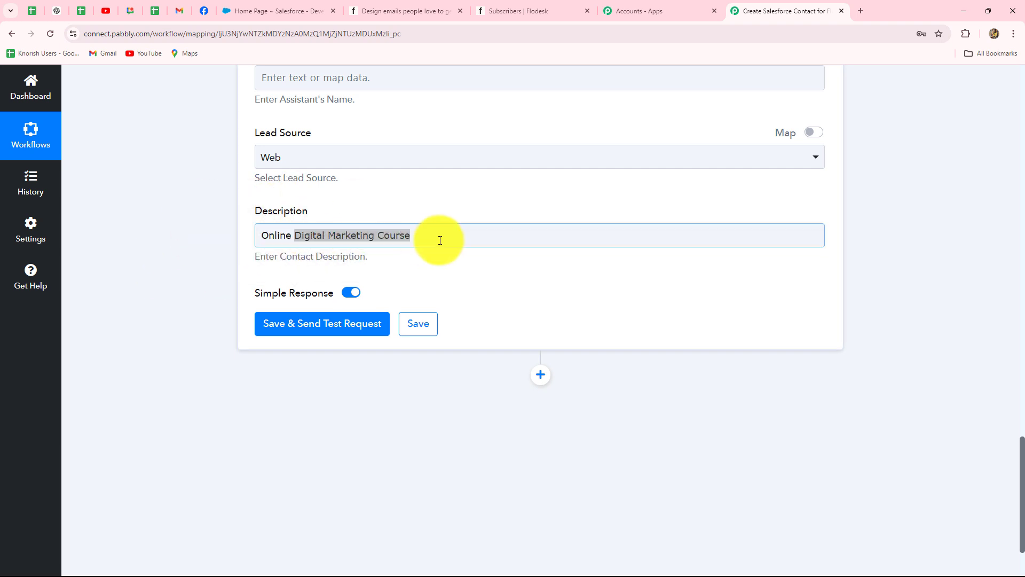
pyautogui.click(450, 271)
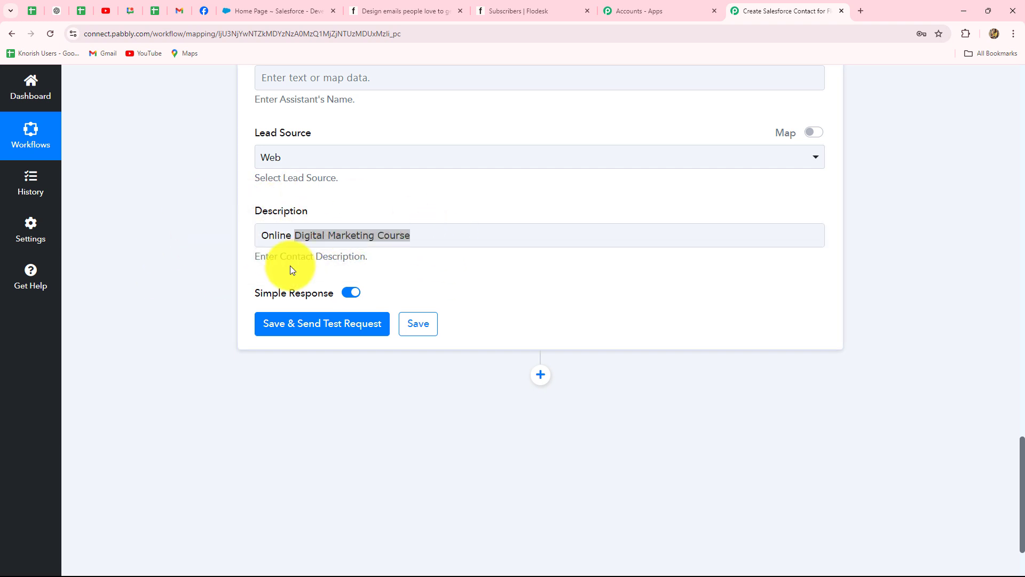
# Save and send a test request, confirming Success 1 and the returned contact Id.
pyautogui.click(297, 324)
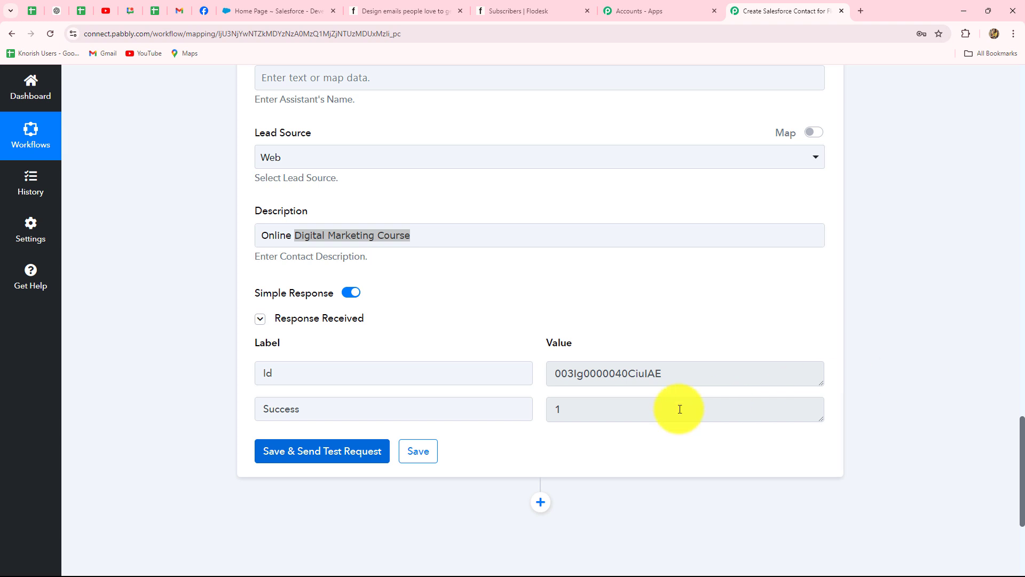
pyautogui.moveTo(682, 378); pyautogui.dragTo(503, 372)
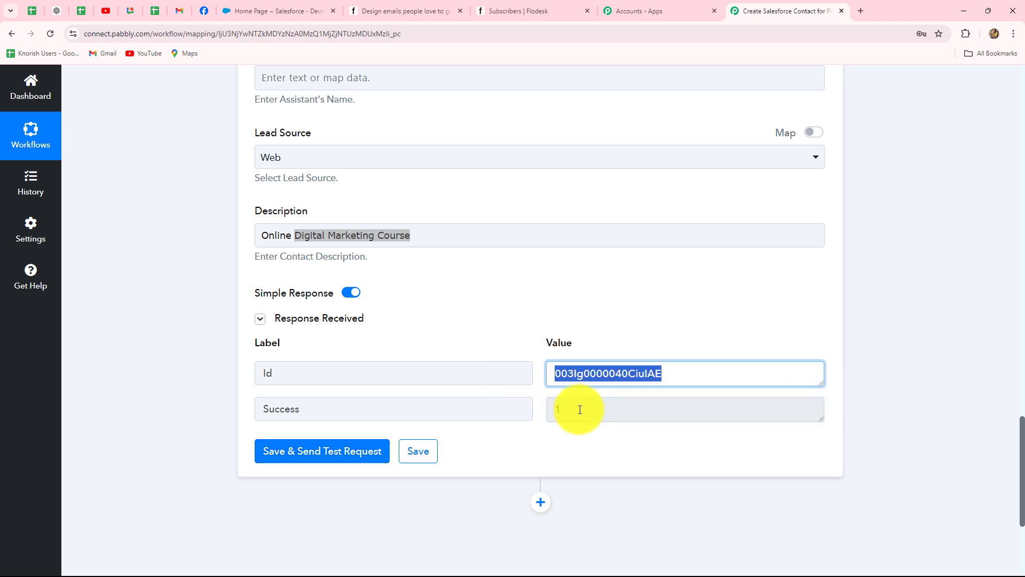
pyautogui.moveTo(578, 412); pyautogui.dragTo(546, 420)
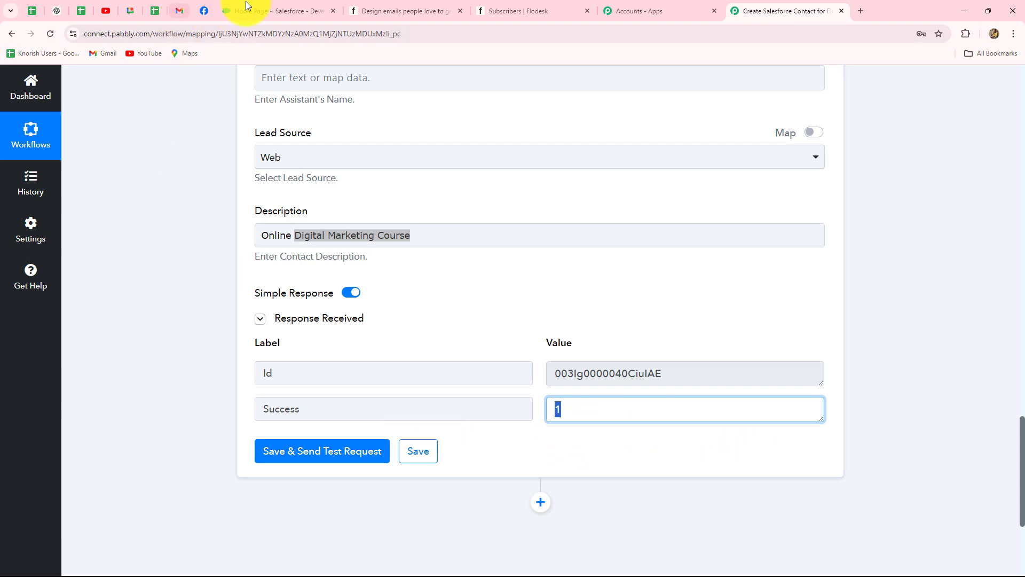
pyautogui.click(227, 11)
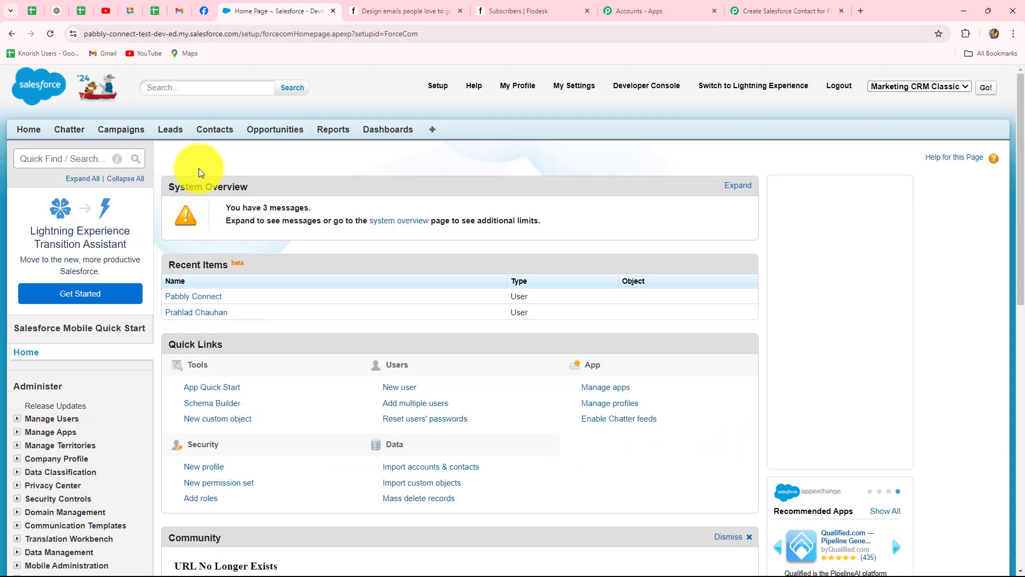
# Open the new test contact in Salesforce Contacts and review its mobile, email, lead source and description.
pyautogui.click(209, 134)
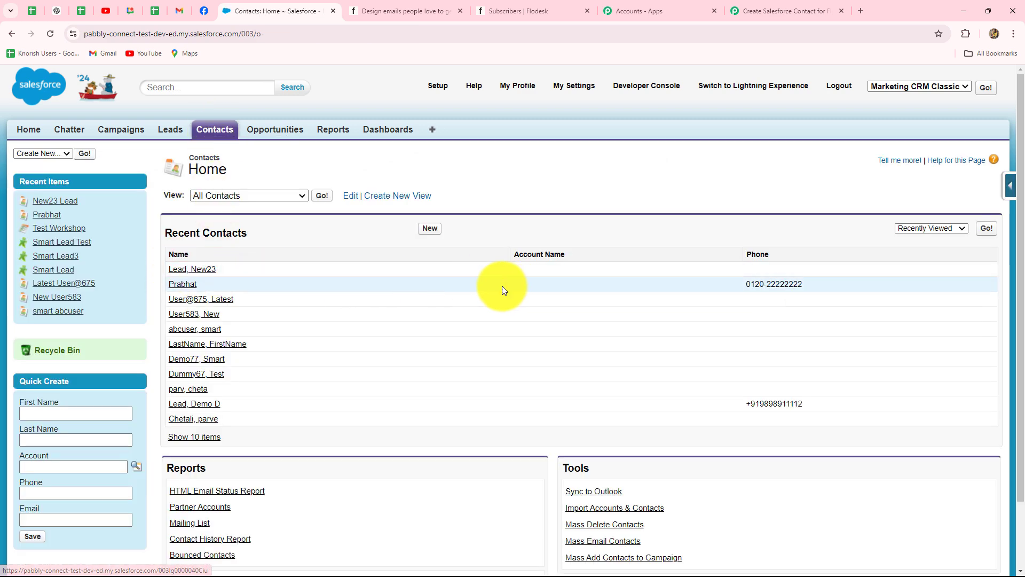
pyautogui.click(181, 273)
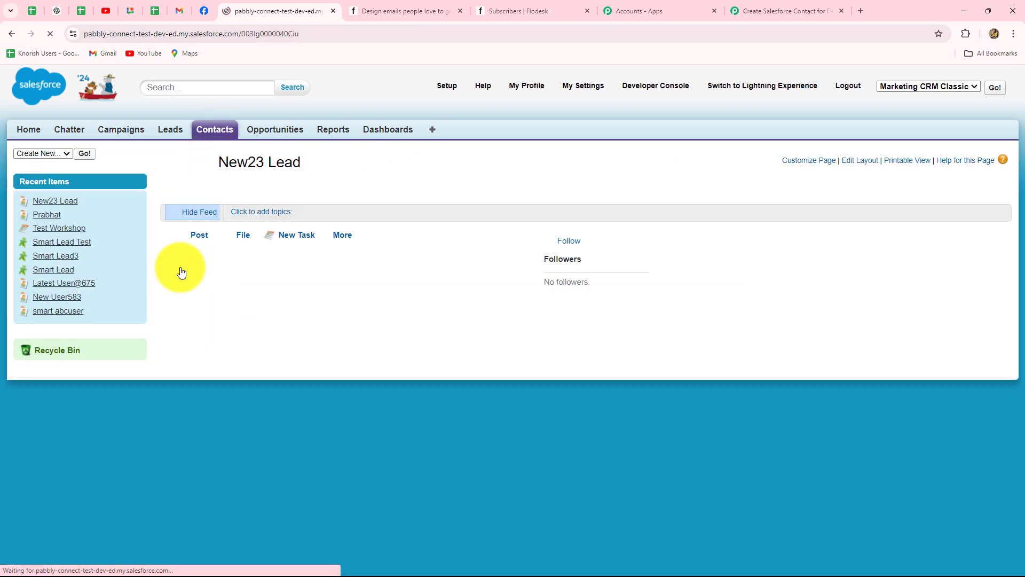
pyautogui.scroll(-4, 203, 264)
pyautogui.scroll(2, 204, 261)
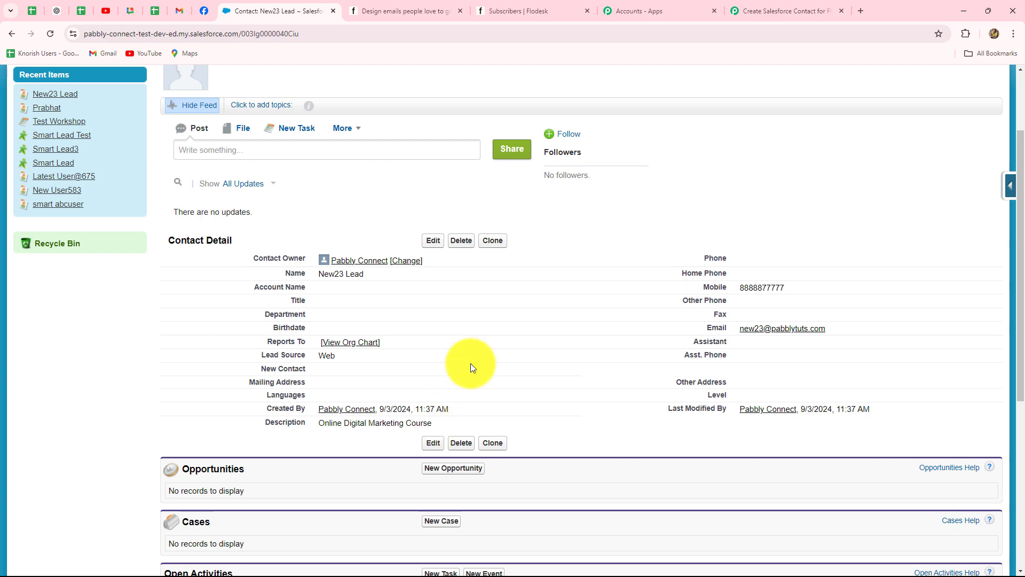
pyautogui.click(747, 6)
pyautogui.scroll(15, 902, 224)
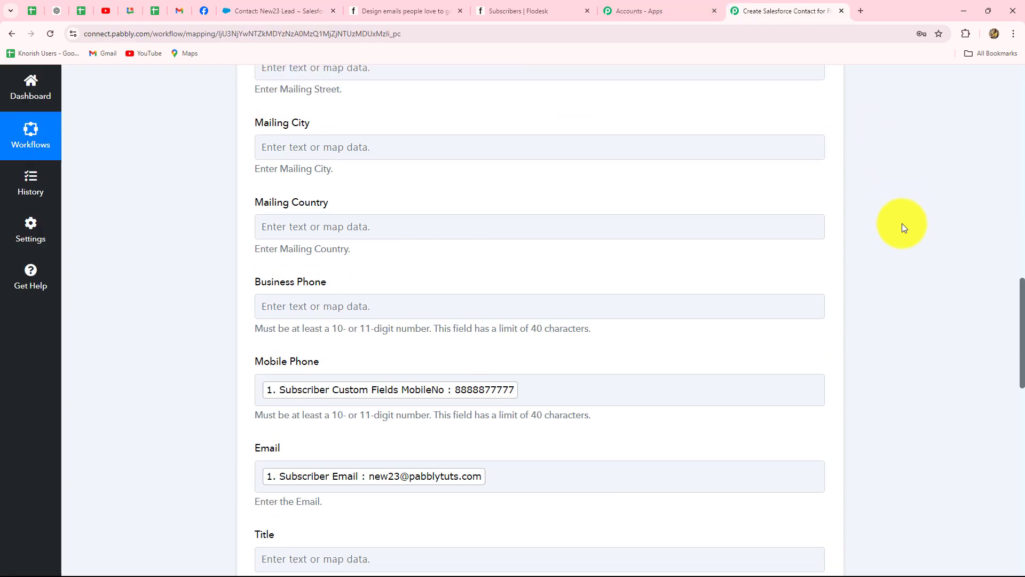
# Collapse the Salesforce Create Contact step, leaving the workflow's two steps, and go to the Flodesk sign-up page.
pyautogui.scroll(6, 902, 223)
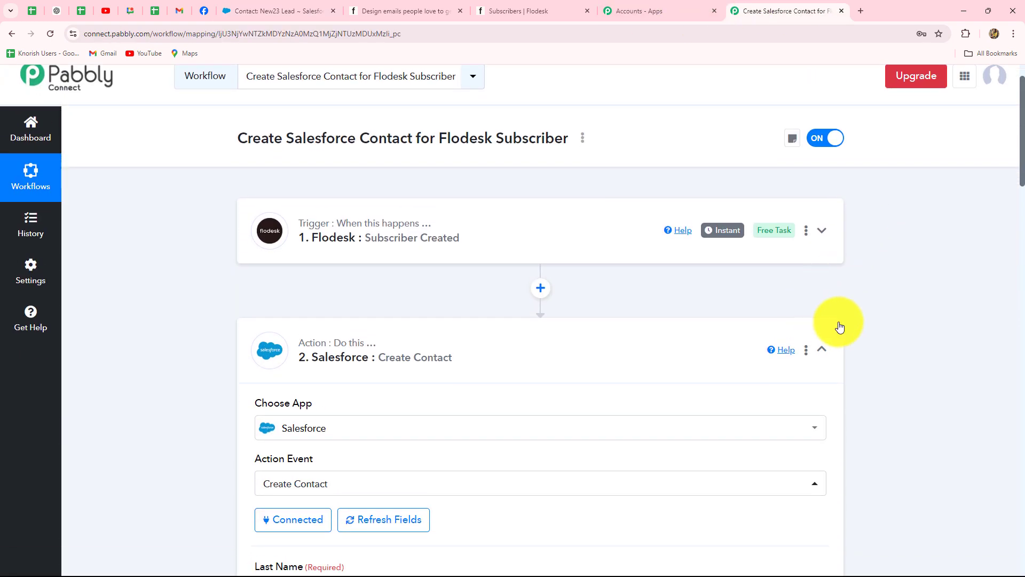
pyautogui.click(825, 350)
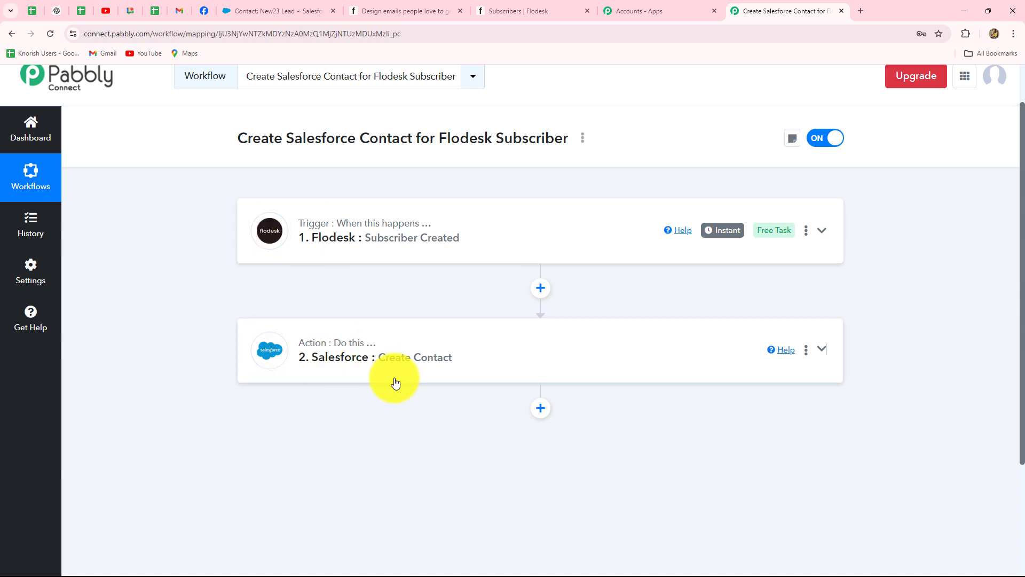
pyautogui.click(427, 11)
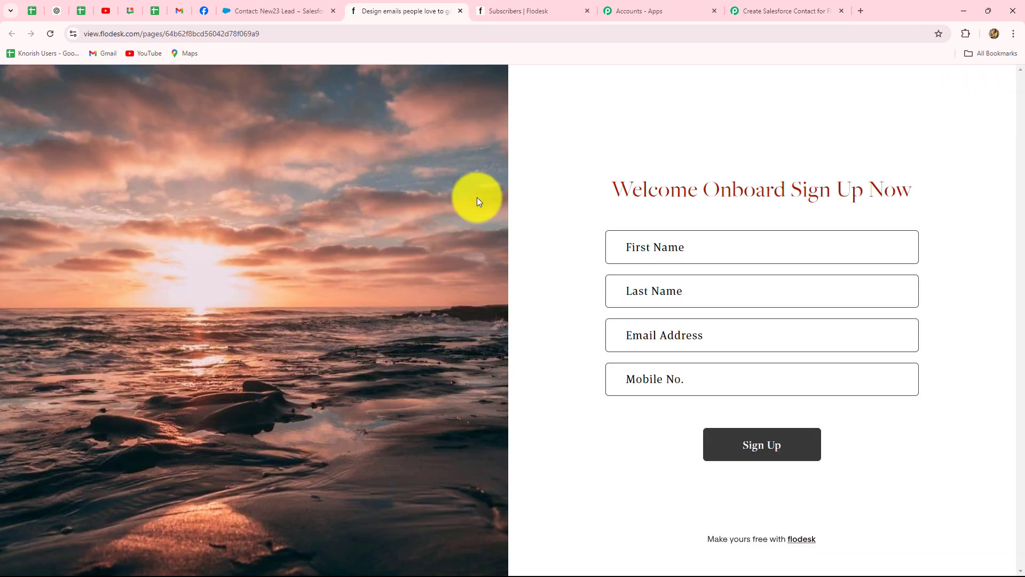
# Submit the Flodesk form with a test subscriber's name, email address and mobile number.
pyautogui.click(682, 248)
pyautogui.write('Smart89')
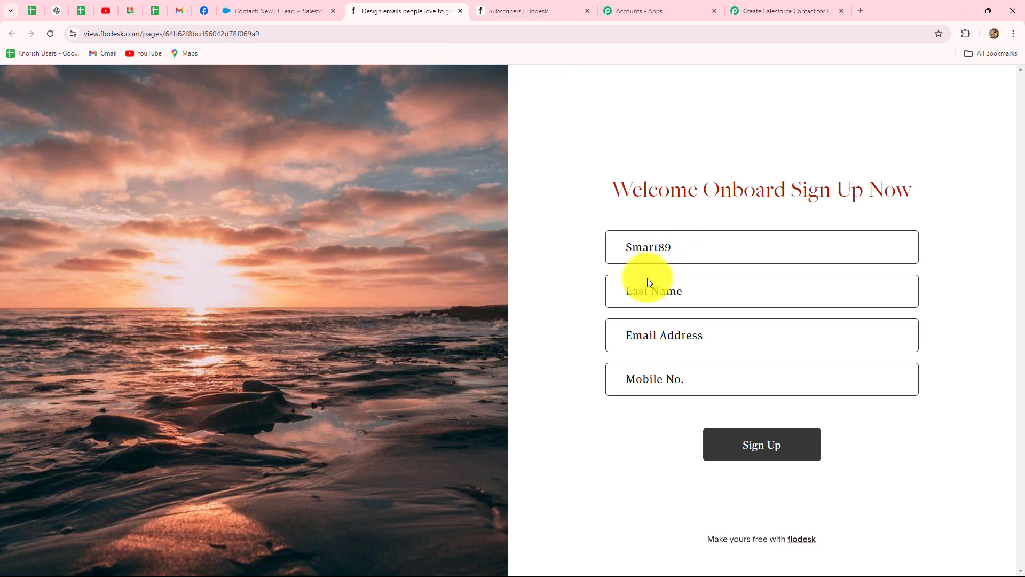
pyautogui.press('capslock')
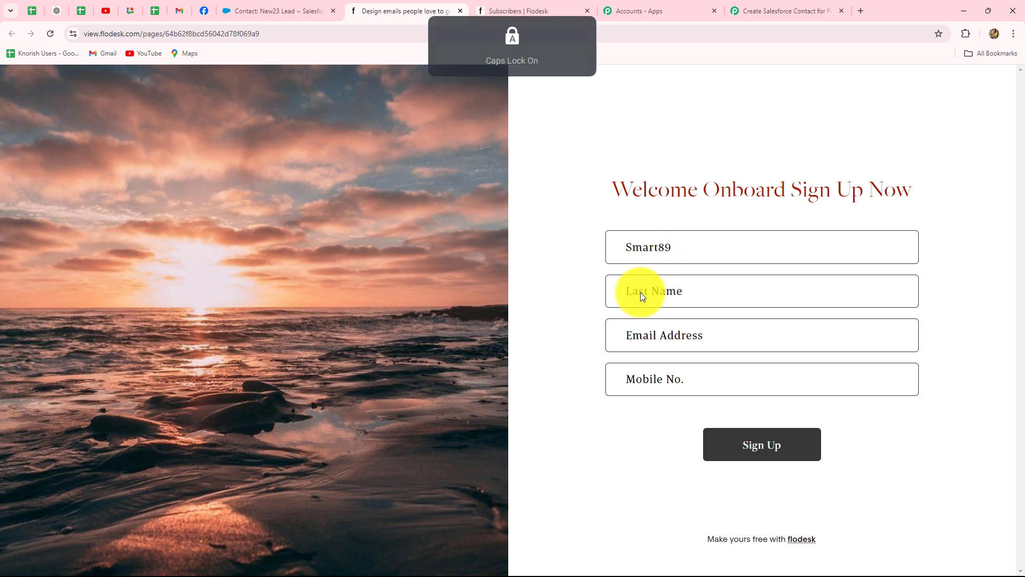
pyautogui.write('Las')
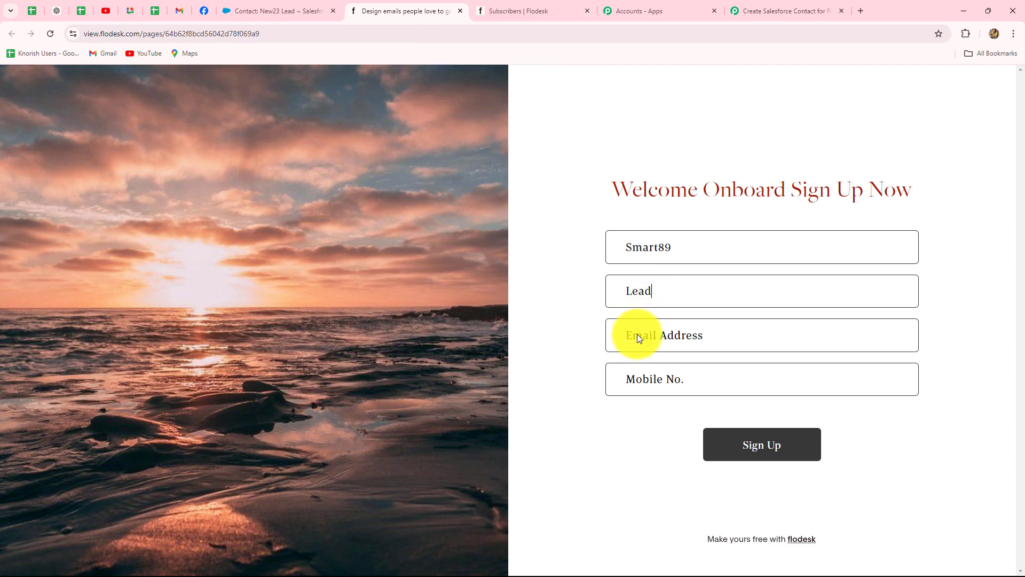
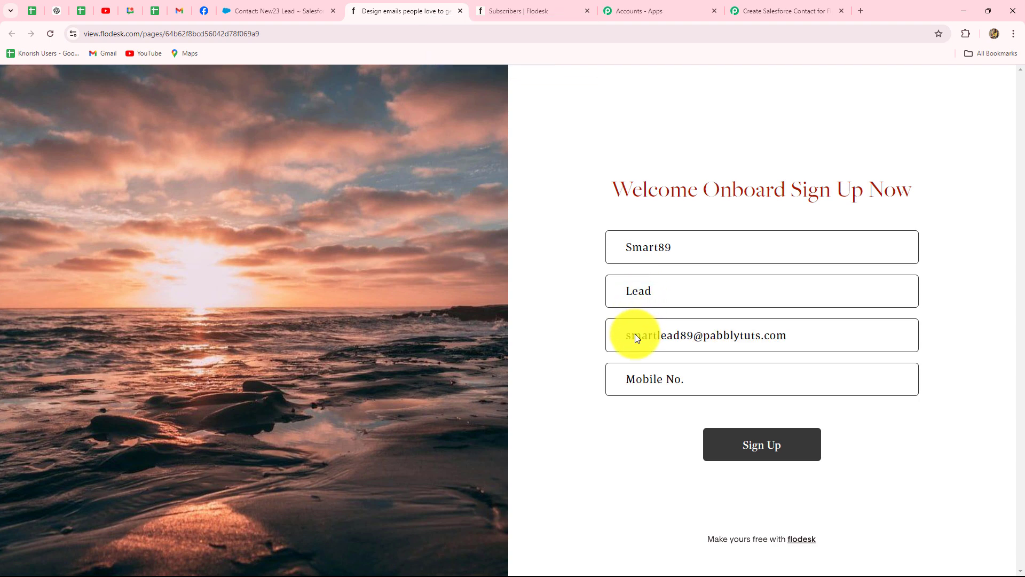
pyautogui.click(652, 381)
pyautogui.write('6565656565')
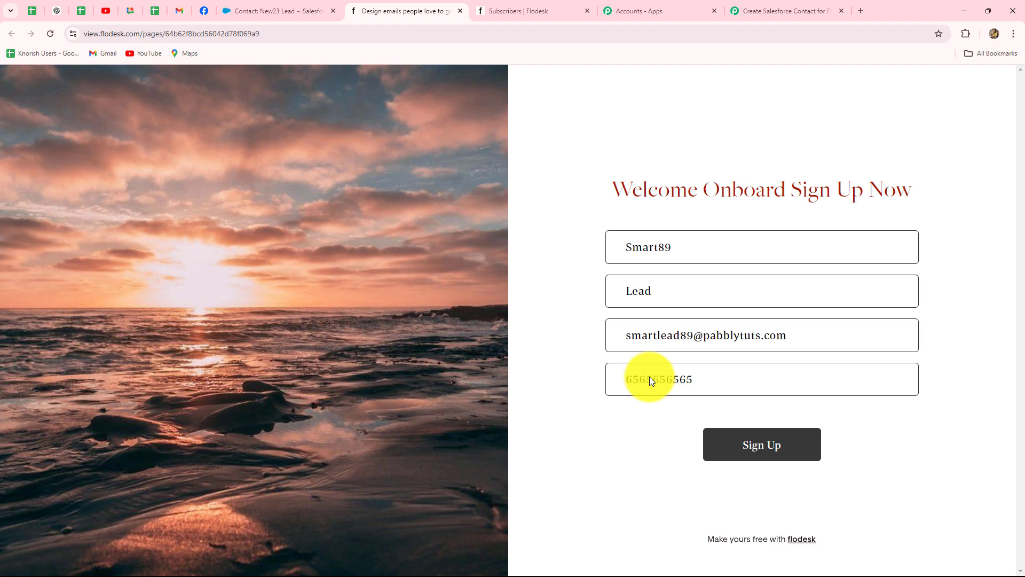
pyautogui.click(736, 450)
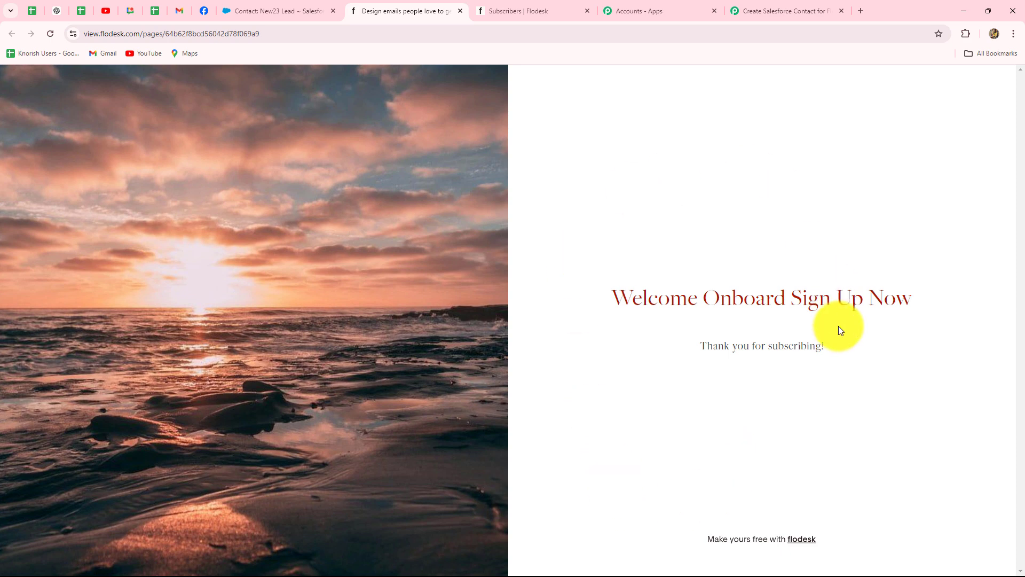
pyautogui.click(241, 10)
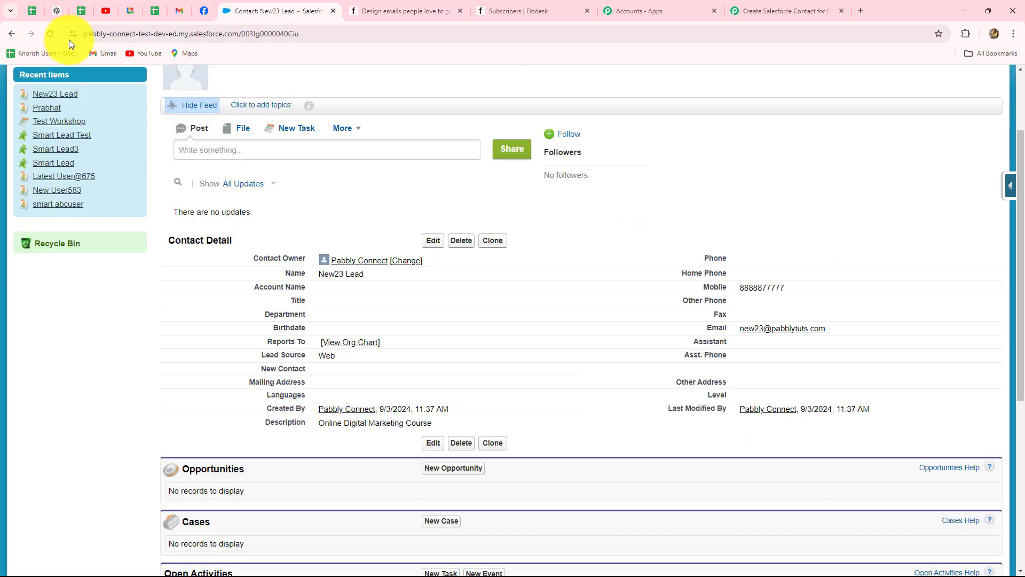
# Refresh Salesforce Contacts and open the new subscriber's auto-created contact to verify its details.
pyautogui.click(10, 34)
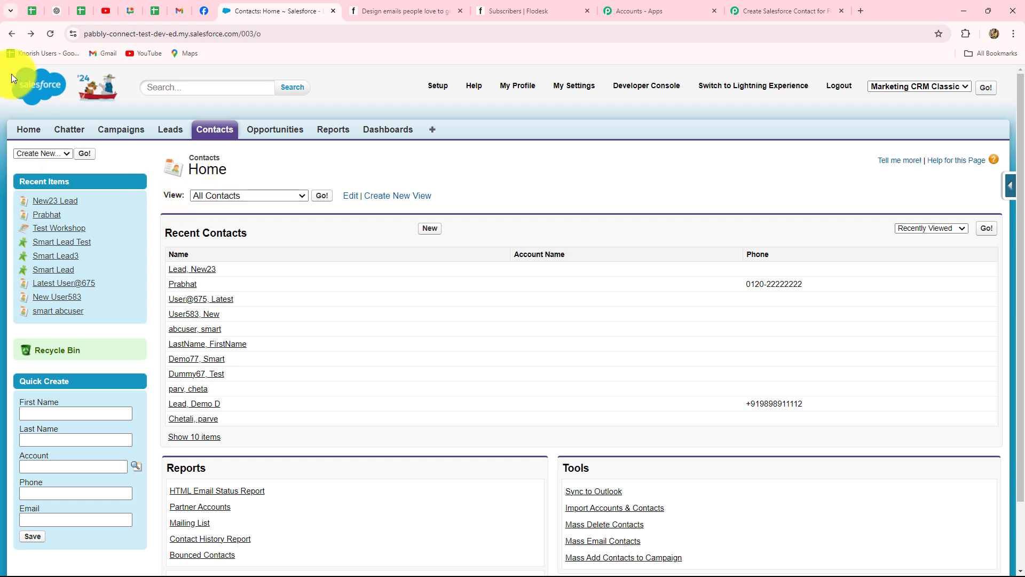
pyautogui.click(51, 34)
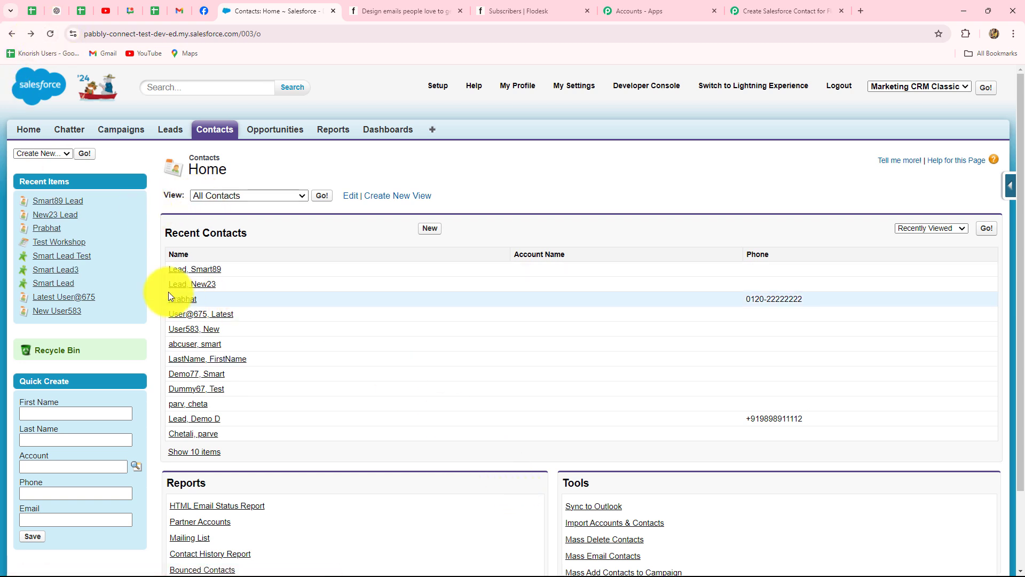
pyautogui.click(213, 274)
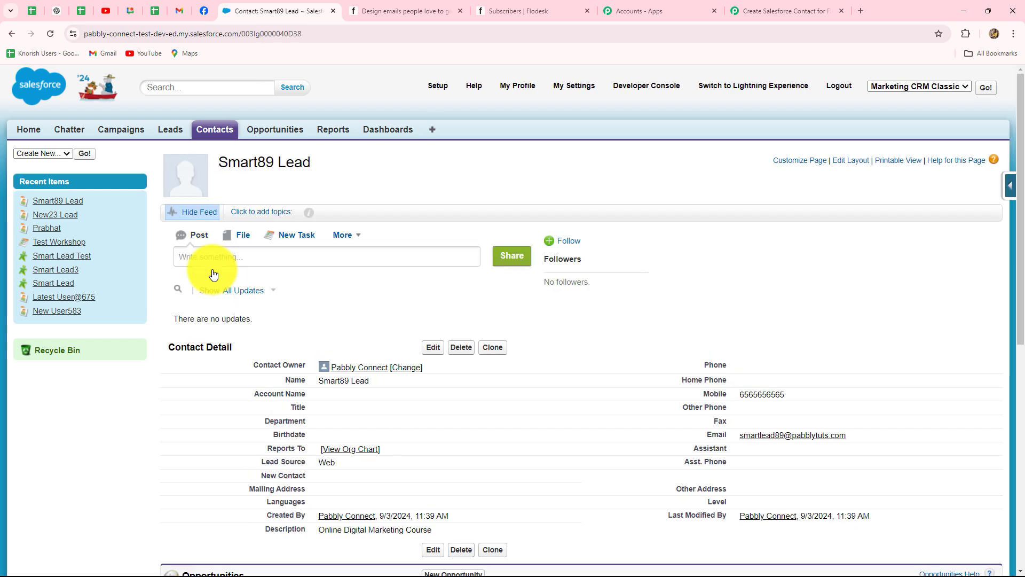
pyautogui.scroll(-4, 211, 476)
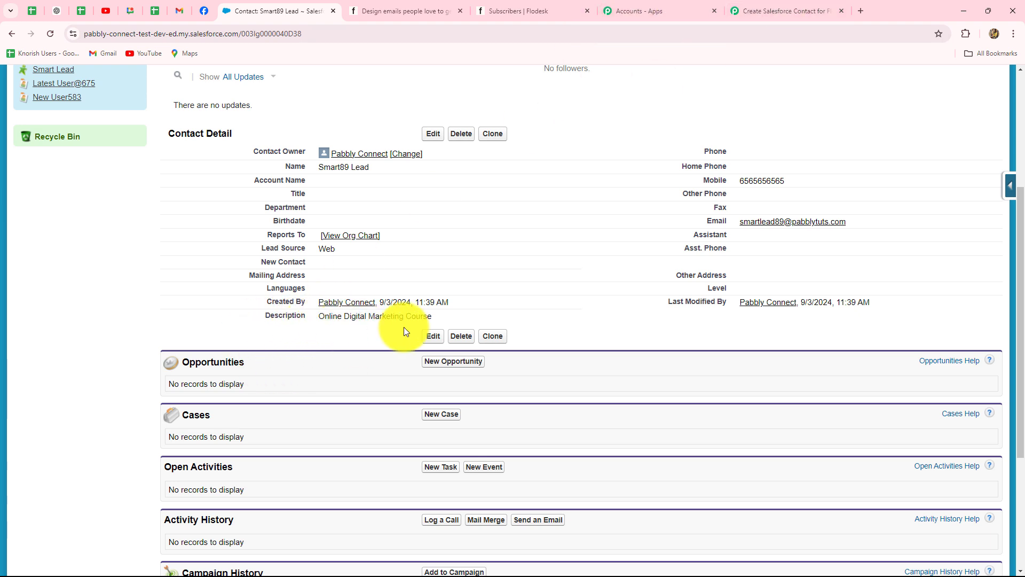
pyautogui.click(779, 11)
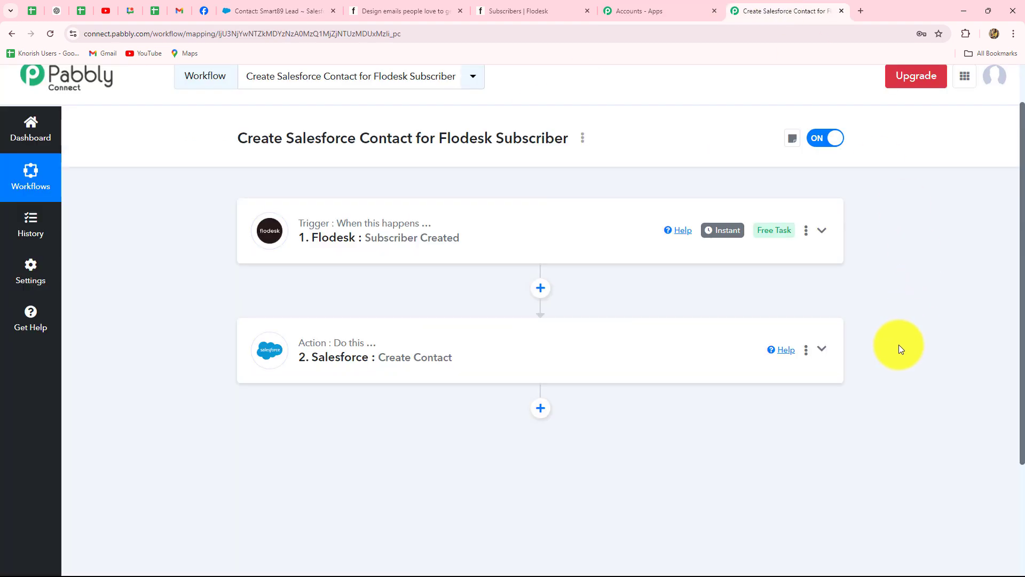